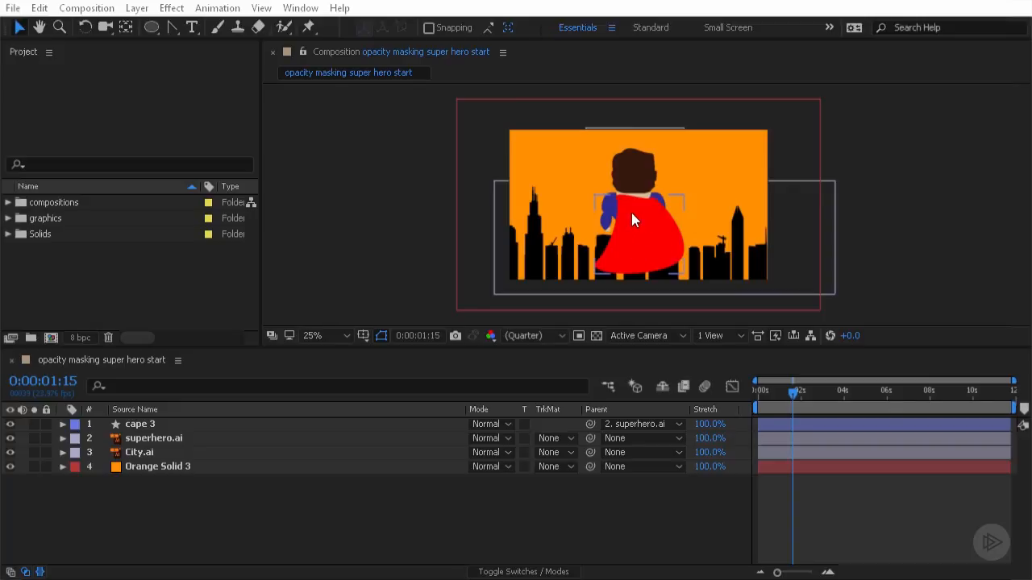
- Expand the cape 3 layer's transform properties and lower its Opacity to 54%
{"action": "left_click", "coordinate": [63, 424]}
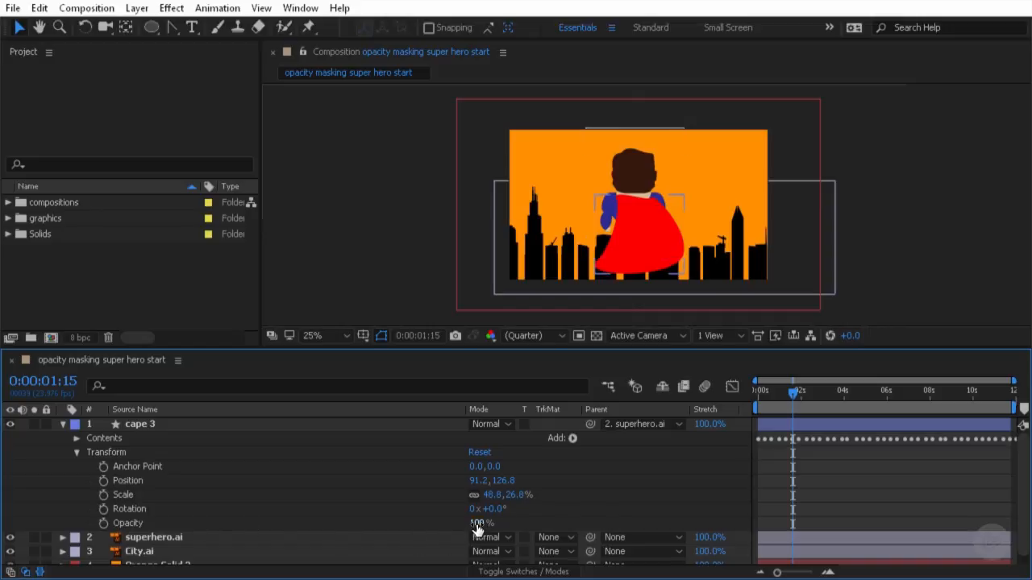
{"action": "left_click_drag", "start_coordinate": [478, 525], "coordinate": [441, 526]}
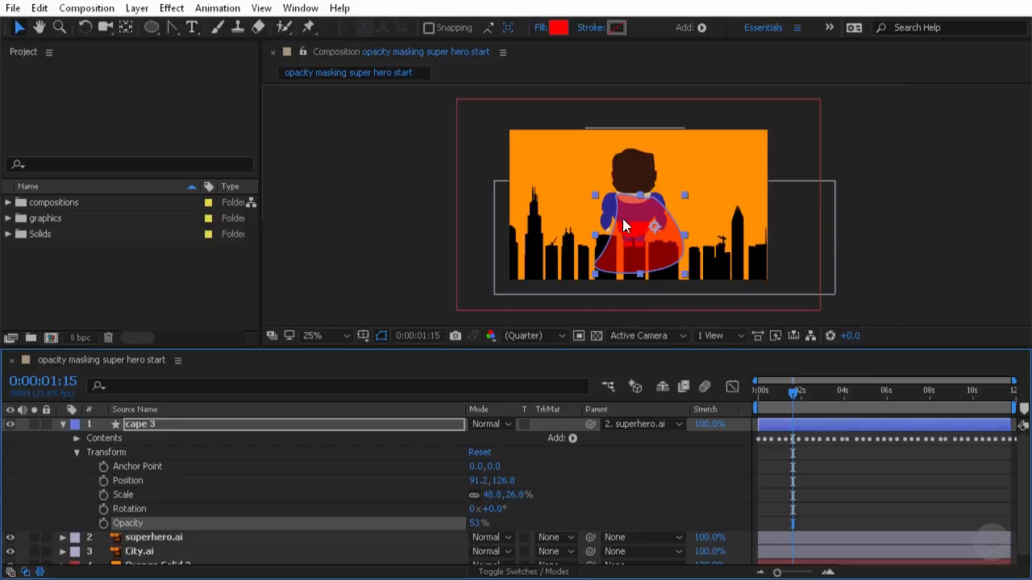
{"action": "left_click", "coordinate": [937, 253]}
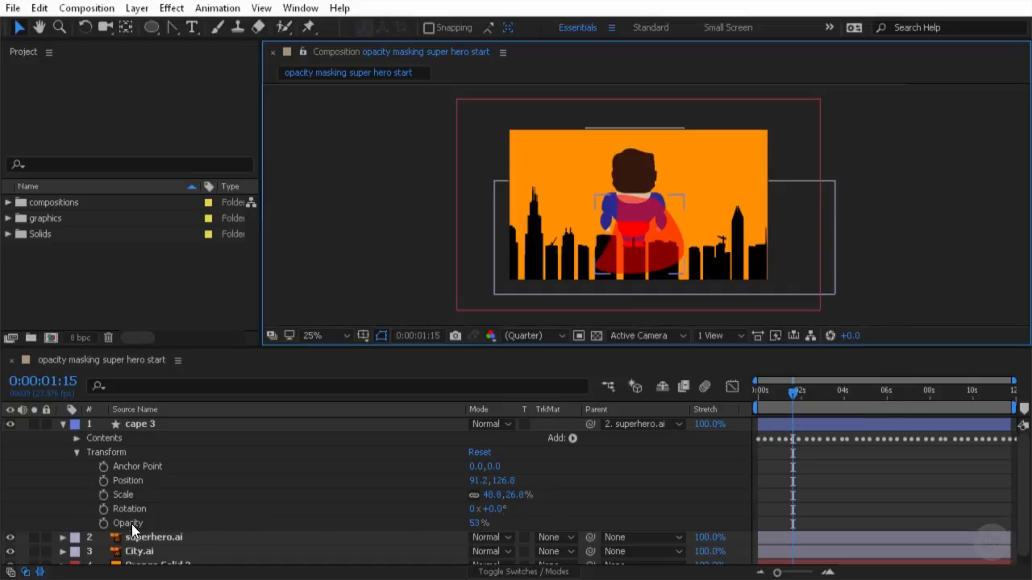
{"action": "mouse_move", "coordinate": [480, 526]}
{"action": "left_mouse_down"}
{"action": "mouse_move", "coordinate": [534, 524]}
{"action": "mouse_move", "coordinate": [489, 524]}
{"action": "mouse_move", "coordinate": [498, 524]}
{"action": "left_mouse_up"}
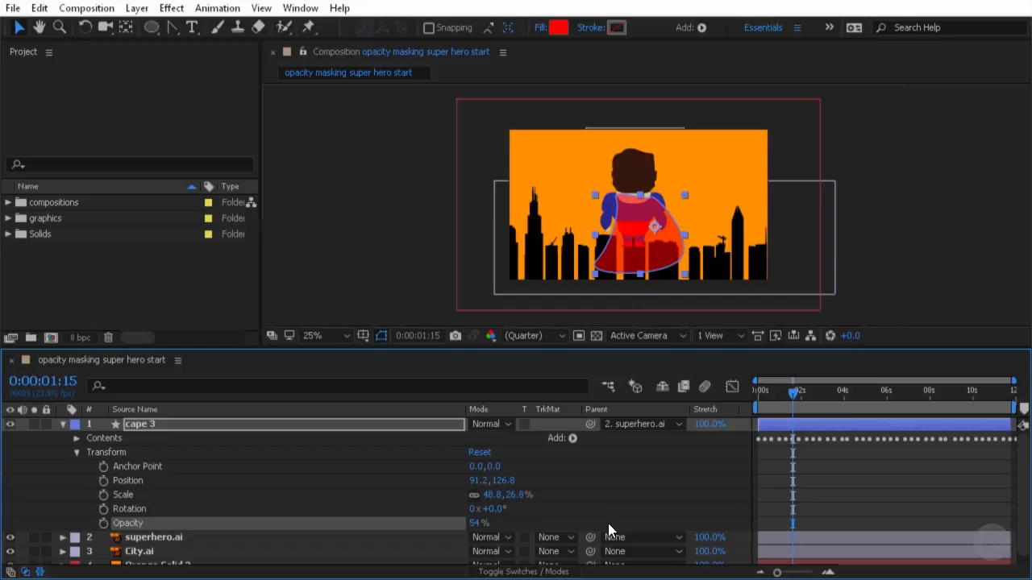
{"action": "left_click", "coordinate": [413, 175]}
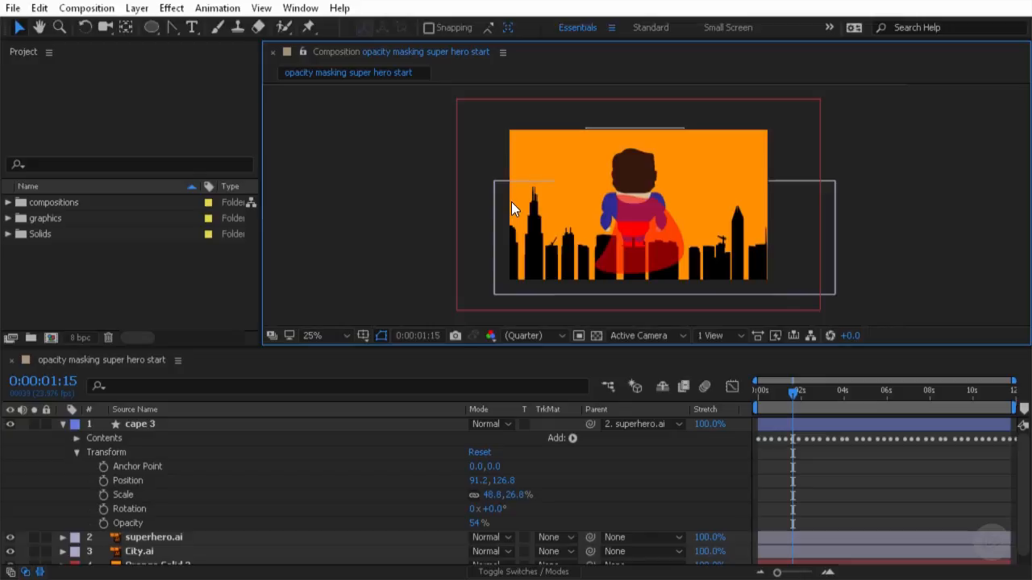
- Create a new full-size solid layer with a light peach colour FFDFB5
{"action": "left_click", "coordinate": [135, 9]}
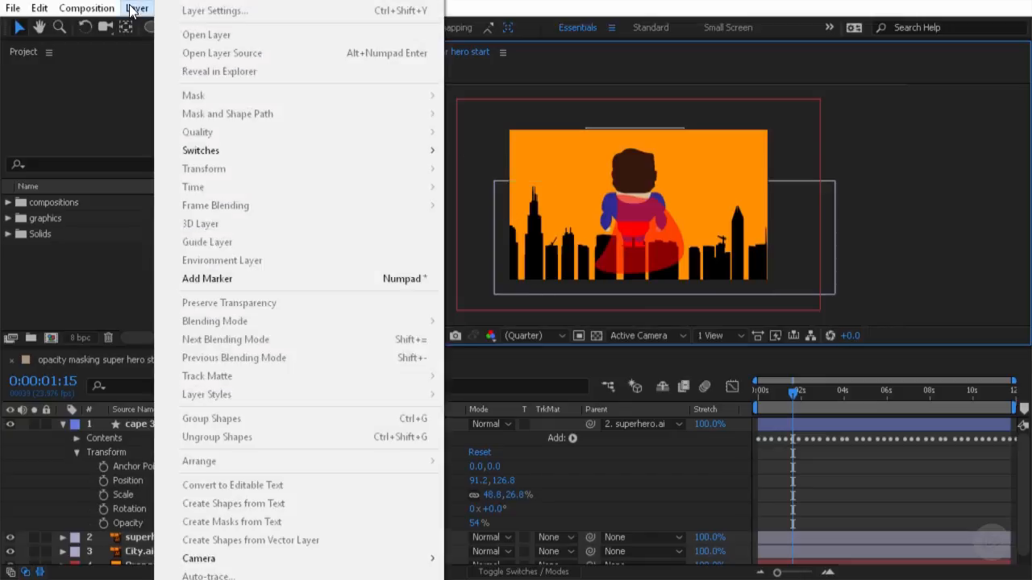
{"action": "mouse_move", "coordinate": [210, 4]}
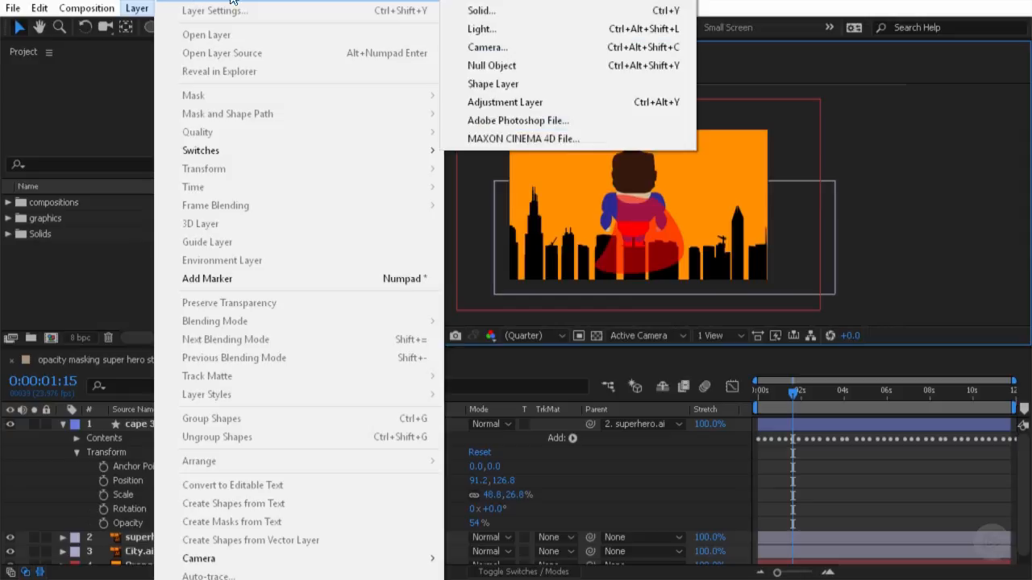
{"action": "left_click", "coordinate": [498, 13]}
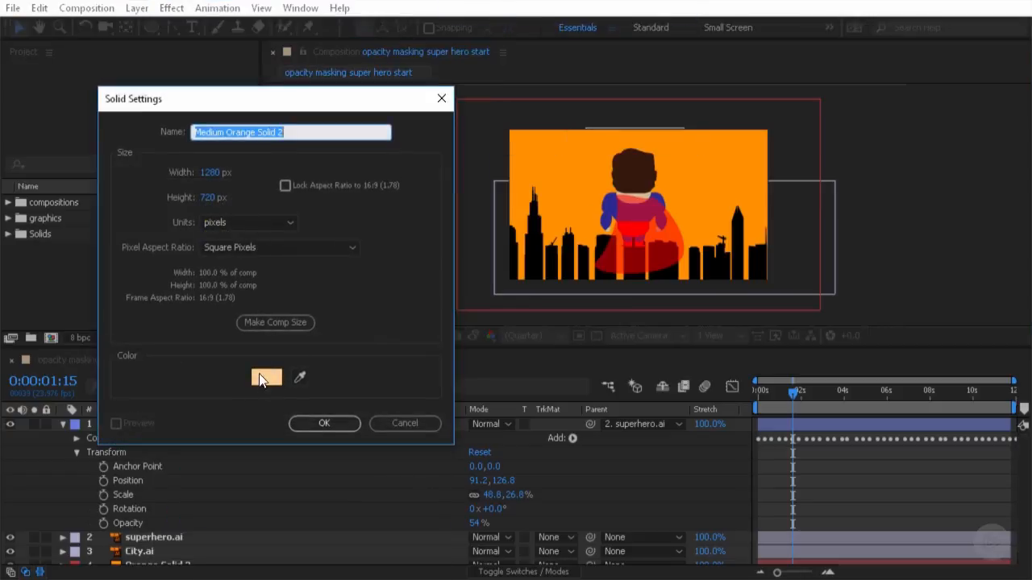
{"action": "left_click", "coordinate": [267, 378]}
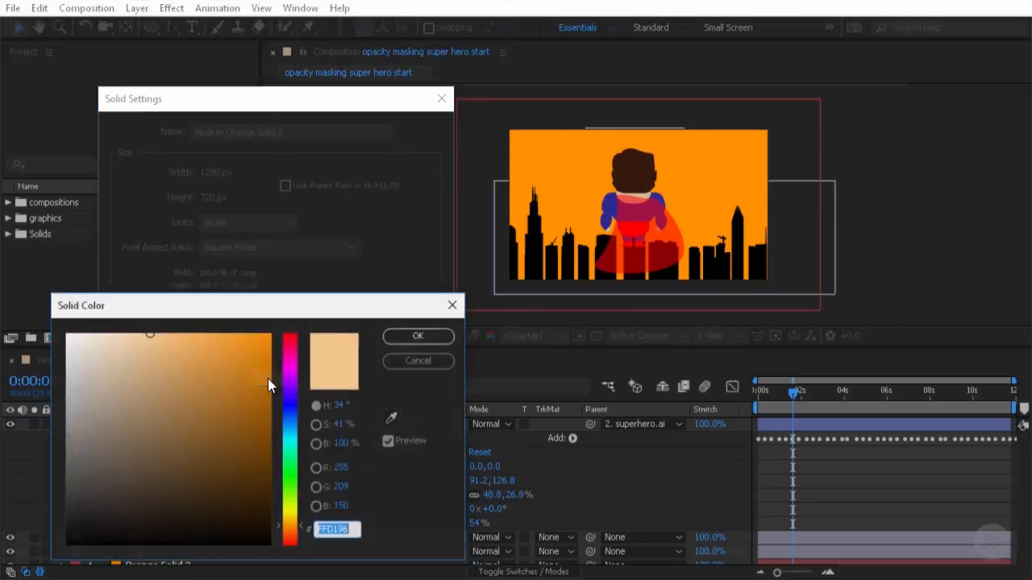
{"action": "left_click_drag", "start_coordinate": [146, 339], "coordinate": [124, 333]}
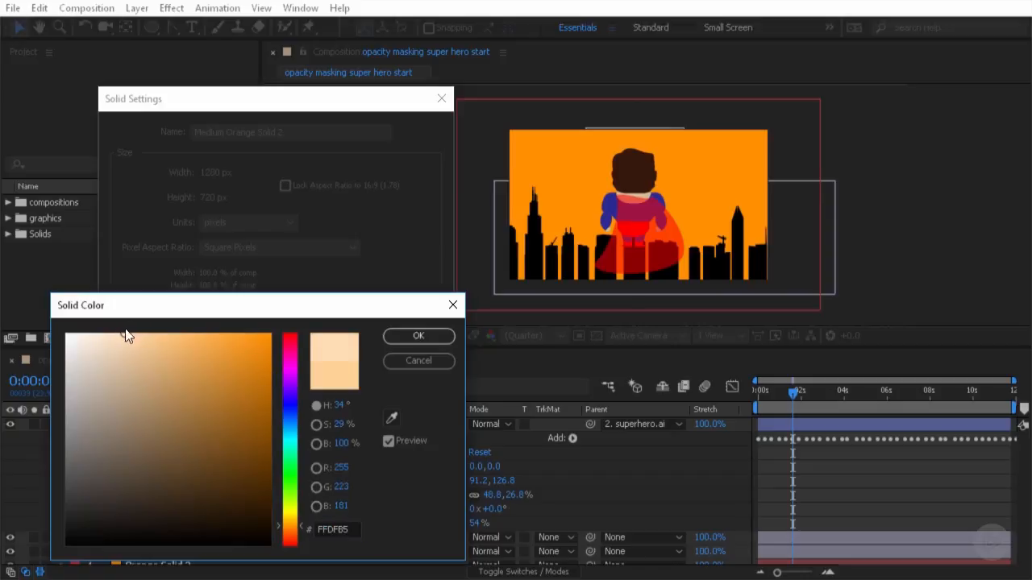
{"action": "left_click", "coordinate": [413, 337]}
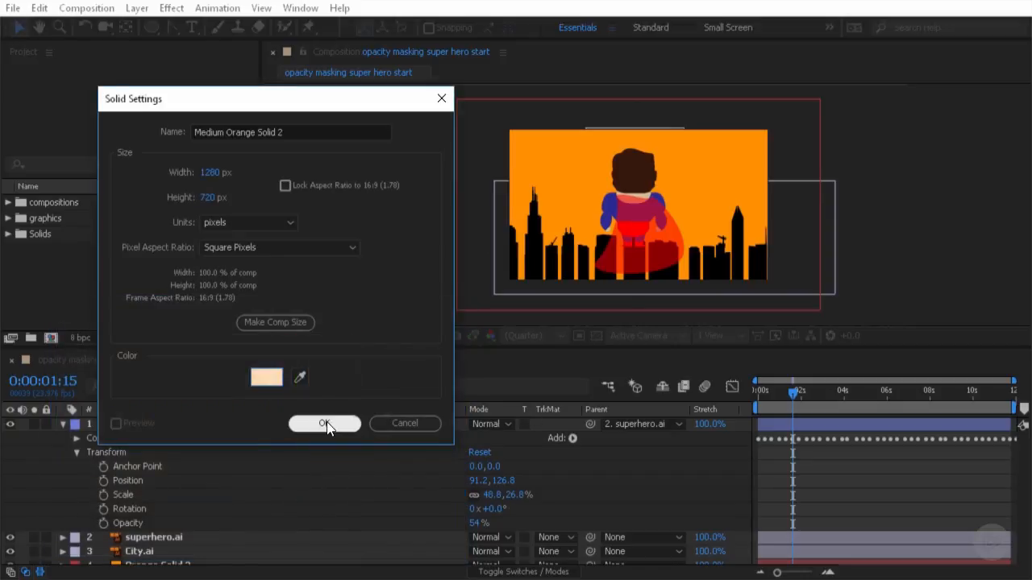
{"action": "left_click", "coordinate": [327, 422]}
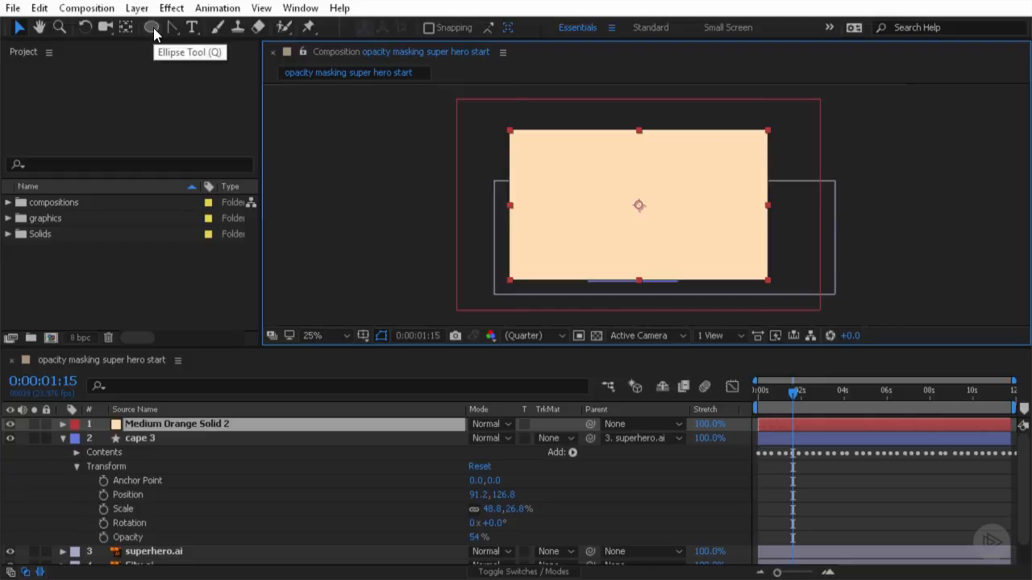
- With the Ellipse Tool, draw an elliptical mask spanning the whole solid from corner to corner
{"action": "left_click", "coordinate": [153, 29]}
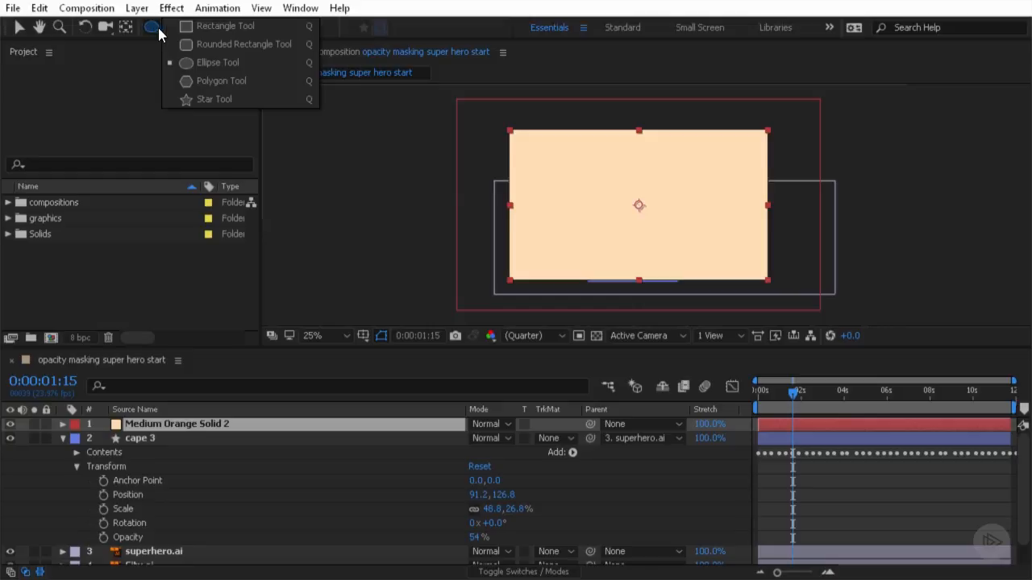
{"action": "left_click", "coordinate": [224, 62]}
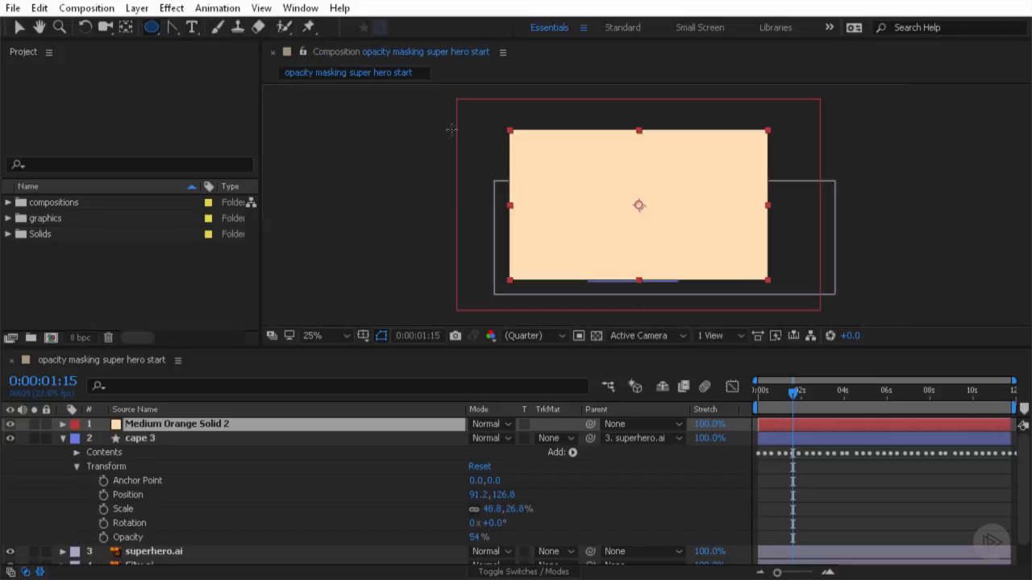
{"action": "left_click", "coordinate": [509, 130]}
{"action": "left_click_drag", "start_coordinate": [511, 130], "coordinate": [766, 280]}
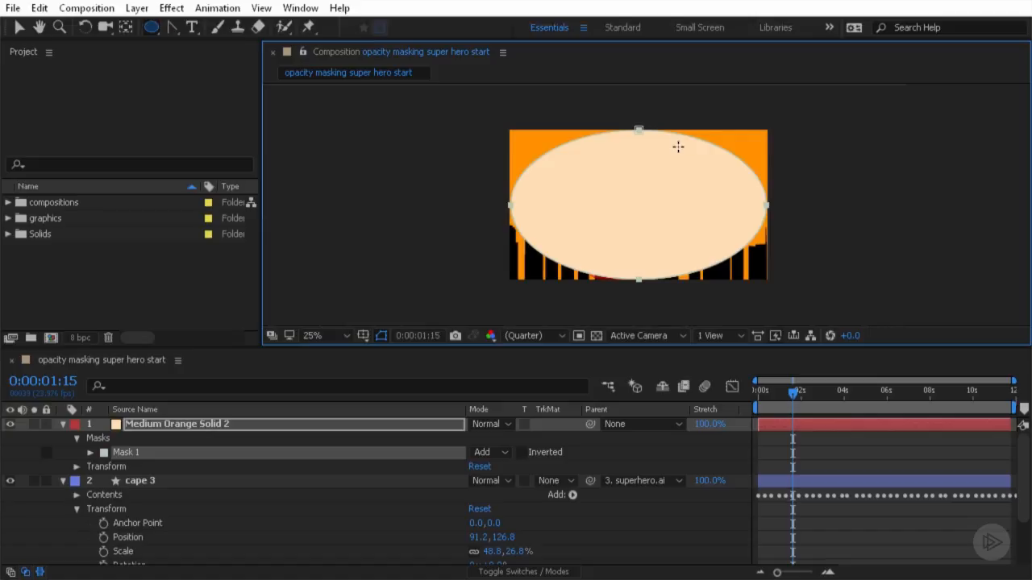
- Switch the mask mode to Subtract and then back to Add
{"action": "left_click", "coordinate": [507, 452]}
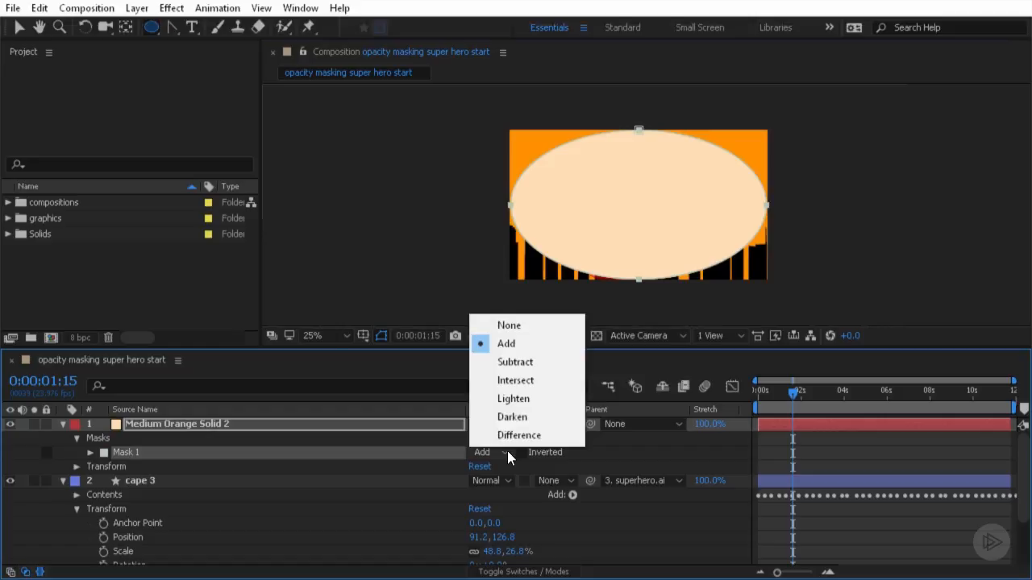
{"action": "left_click", "coordinate": [555, 364]}
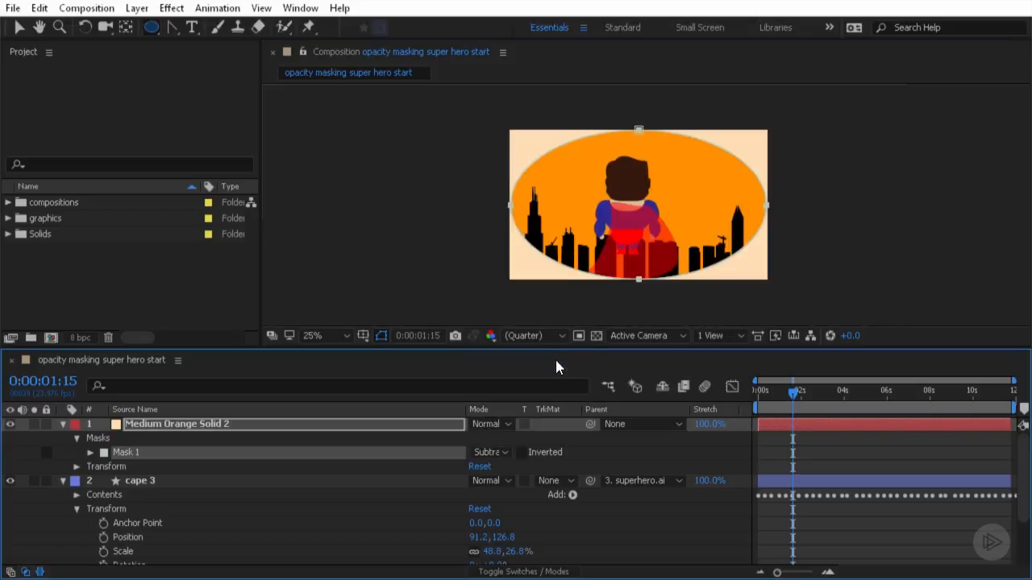
{"action": "left_click", "coordinate": [507, 452]}
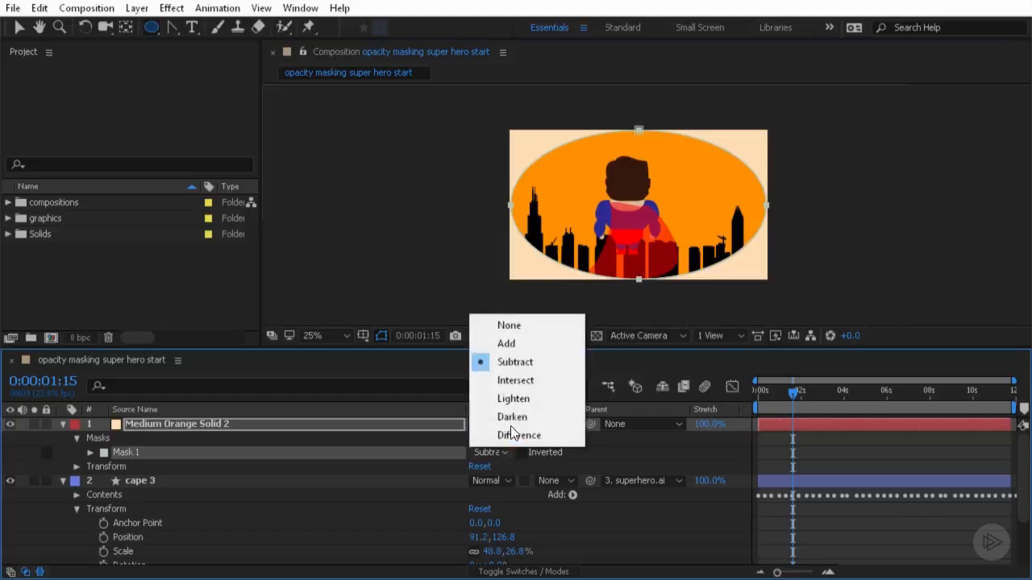
{"action": "left_click", "coordinate": [509, 345]}
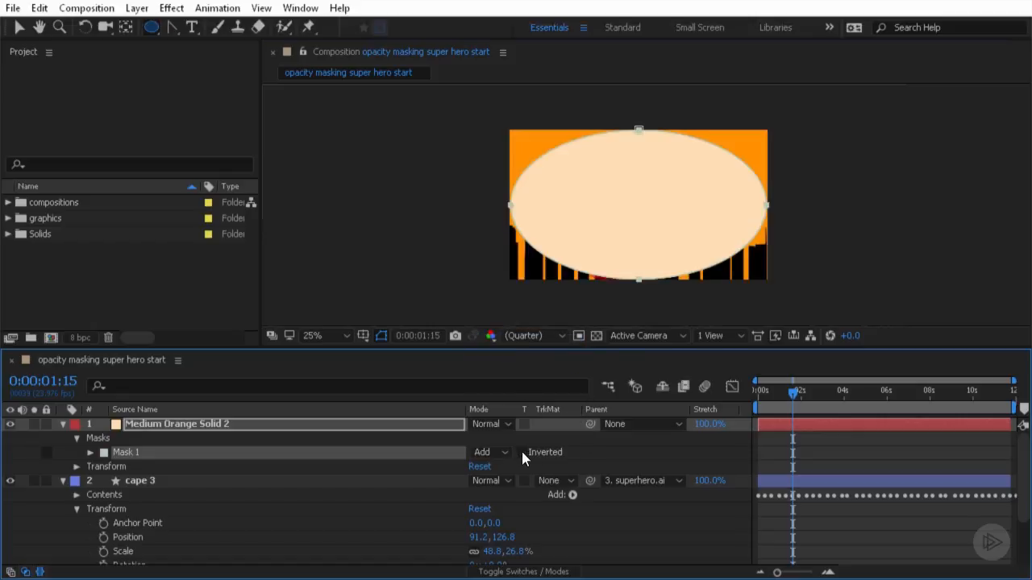
- Invert the elliptical mask so the solid shows only outside the ellipse
{"action": "left_click", "coordinate": [521, 452]}
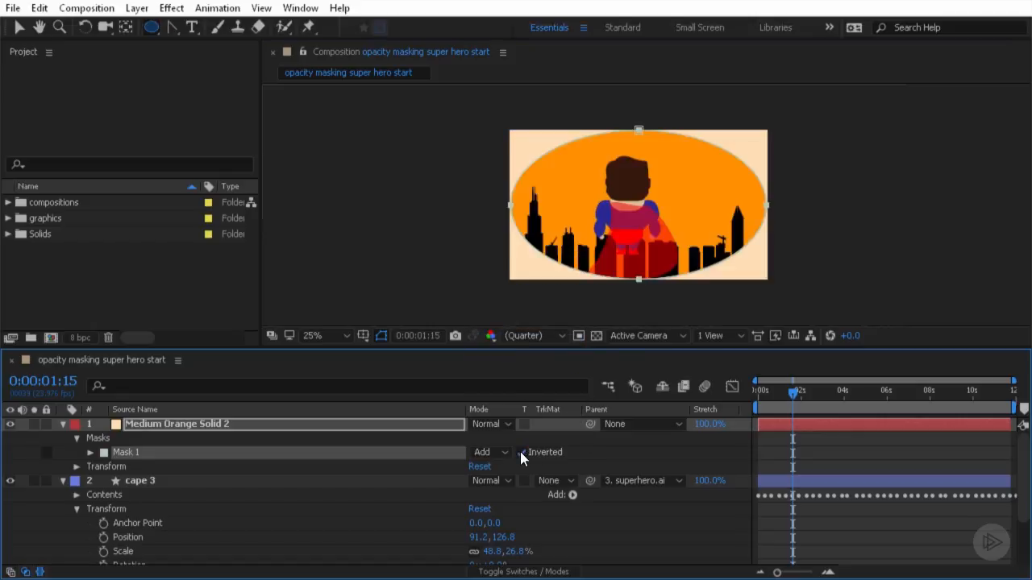
{"action": "left_click", "coordinate": [501, 452]}
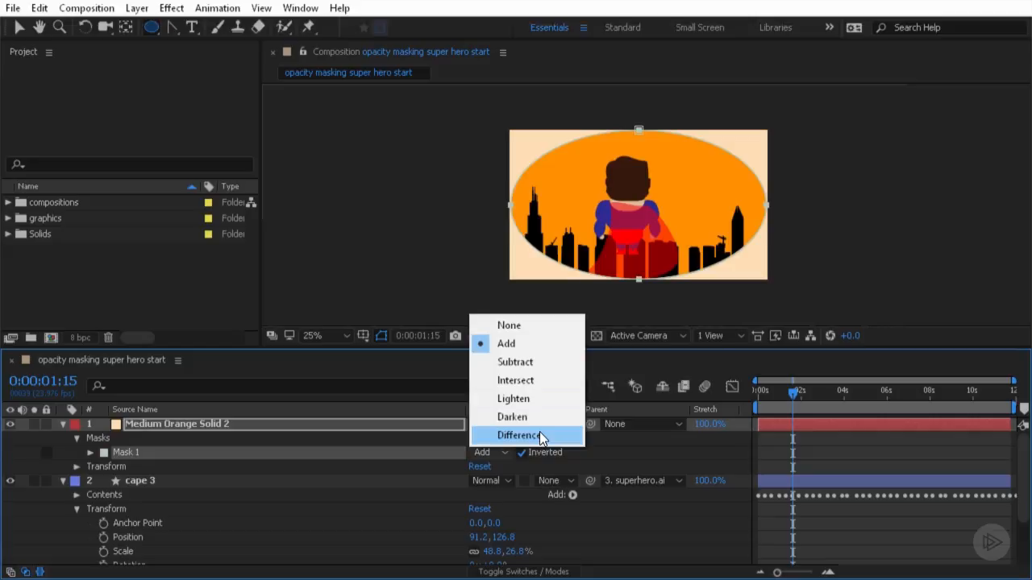
{"action": "left_click", "coordinate": [603, 439]}
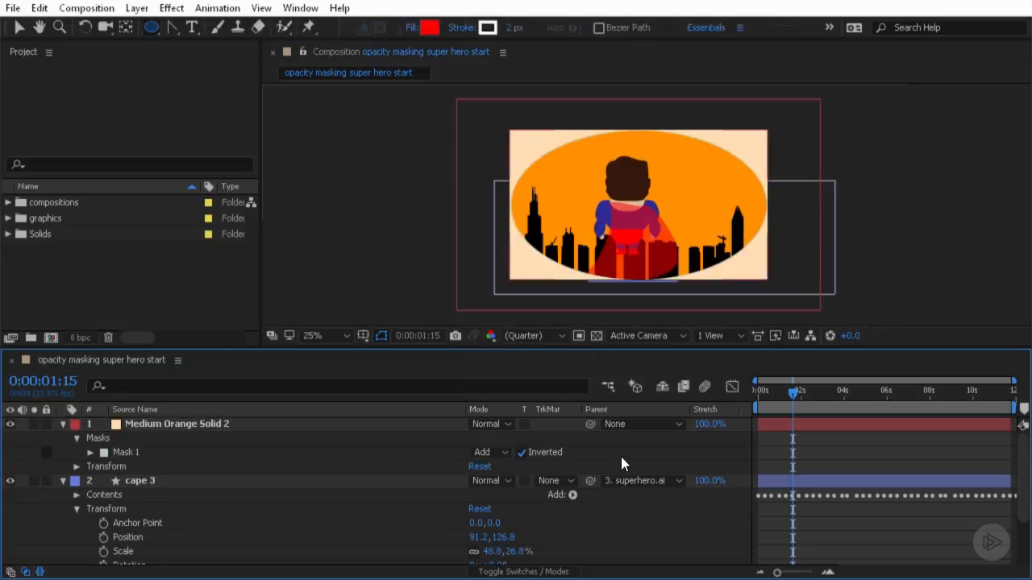
- Expand the mask properties and set Mask Feather to 275 pixels
{"action": "left_click", "coordinate": [90, 453]}
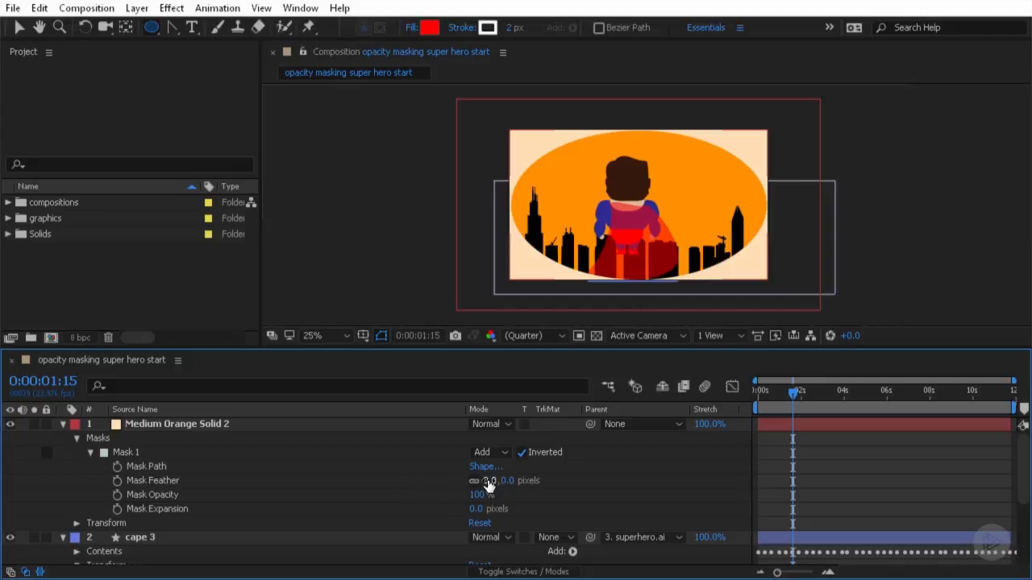
{"action": "left_click_drag", "start_coordinate": [485, 484], "coordinate": [703, 474]}
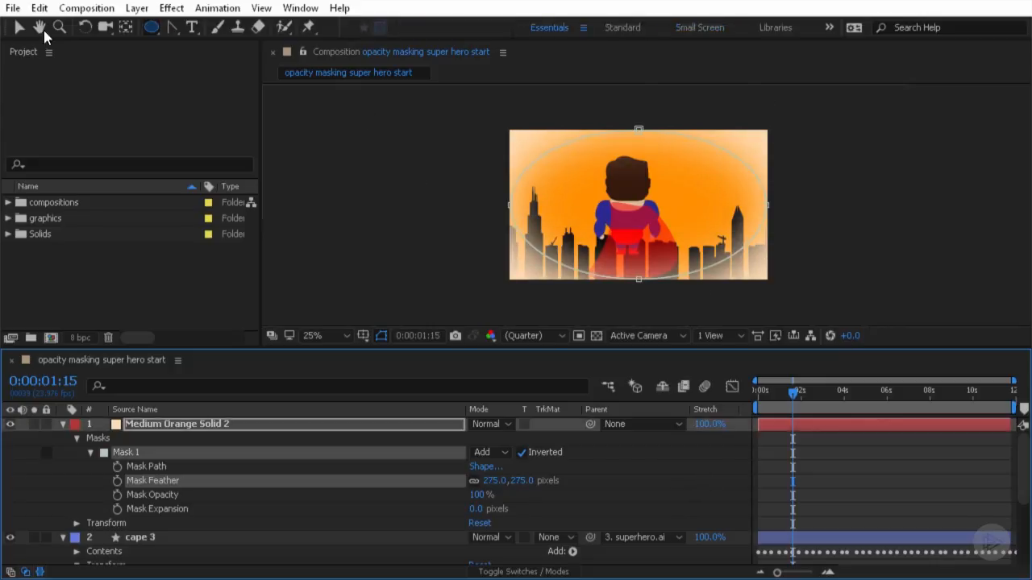
- Select the mask's bottom vertex and stretch one of its direction handles outward
{"action": "left_click", "coordinate": [19, 28]}
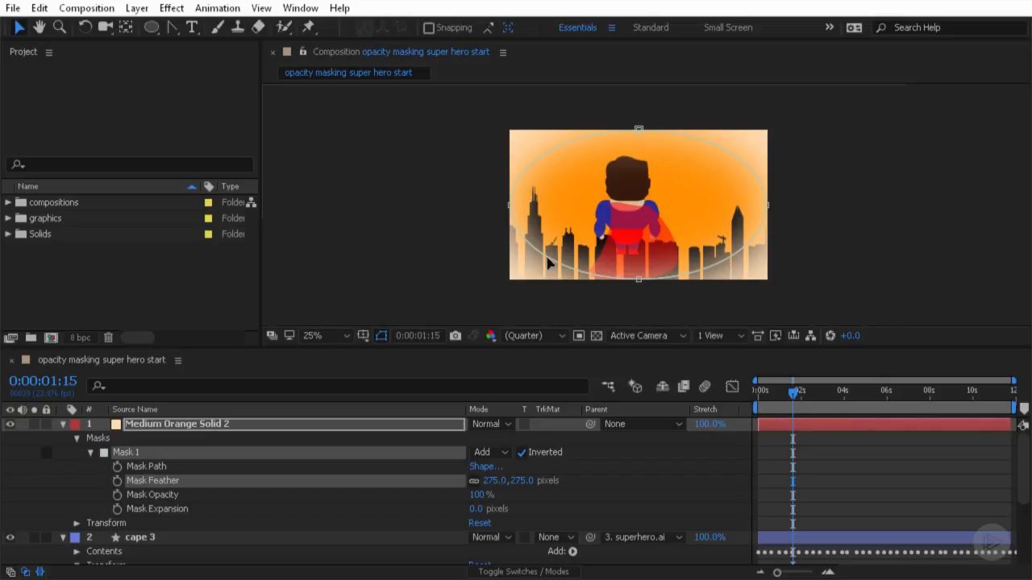
{"action": "left_click", "coordinate": [640, 280]}
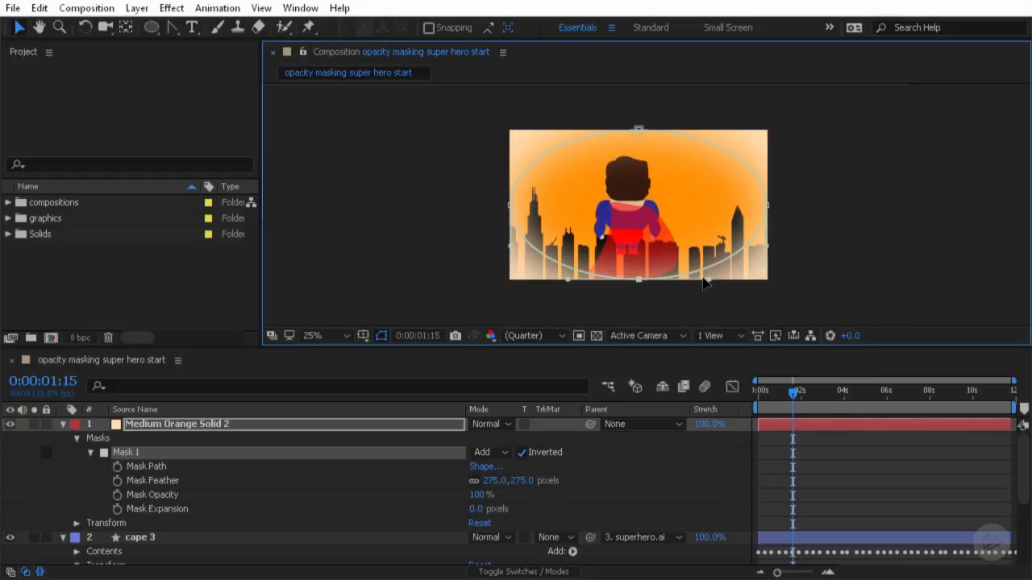
{"action": "left_click_drag", "start_coordinate": [715, 283], "coordinate": [762, 282]}
- With the Convert Vertex Tool, reset the mask's bottom vertex and pull out wide horizontal handles to flatten its bottom edge
{"action": "left_click", "coordinate": [177, 29]}
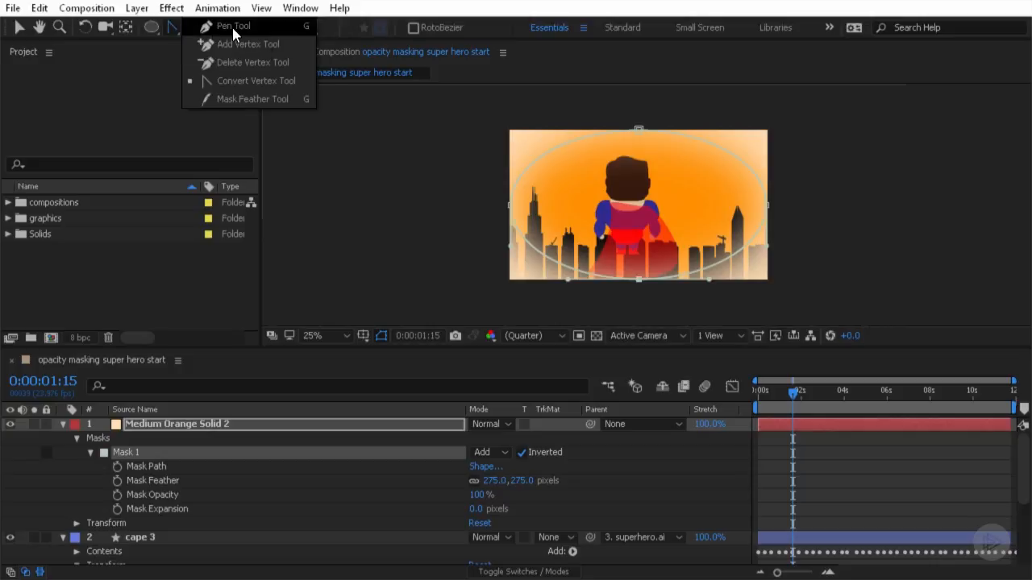
{"action": "left_click", "coordinate": [278, 26]}
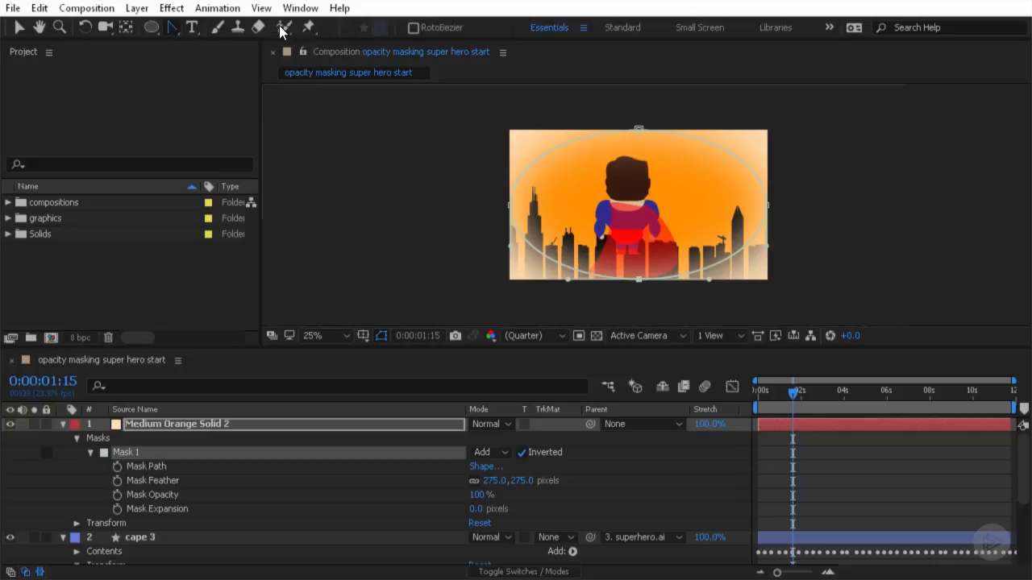
{"action": "left_click", "coordinate": [172, 29]}
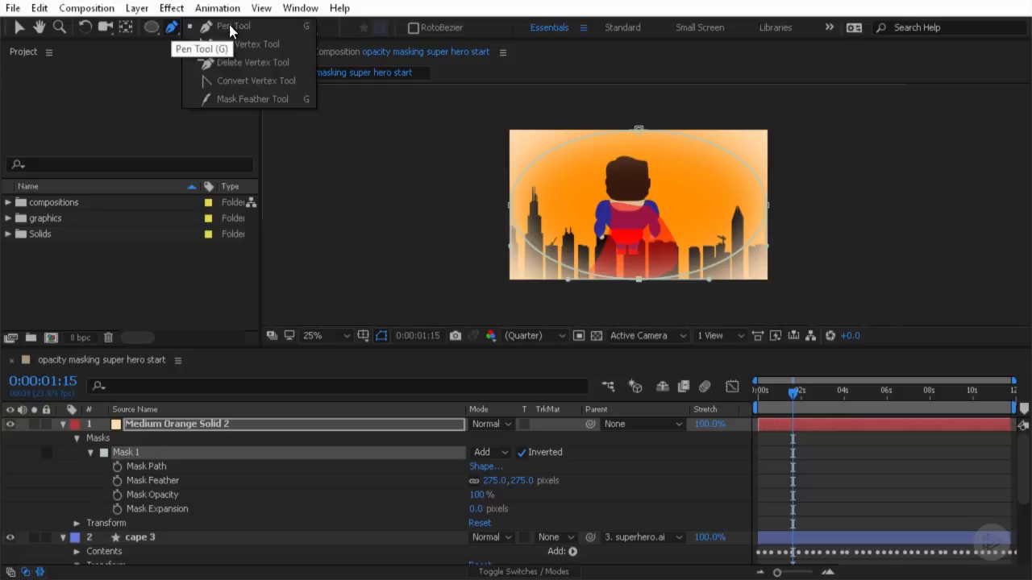
{"action": "left_click", "coordinate": [278, 81]}
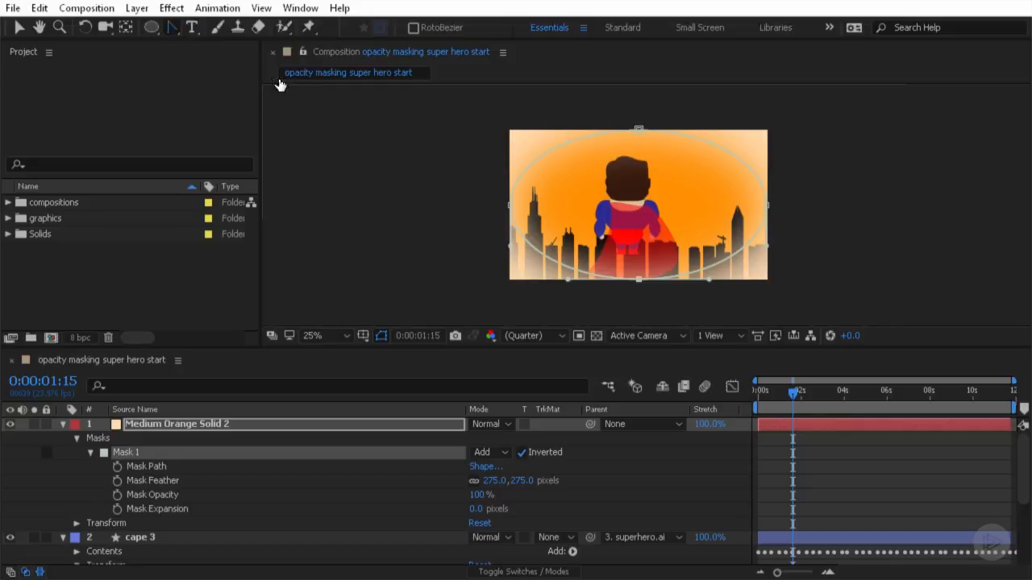
{"action": "left_click", "coordinate": [639, 281]}
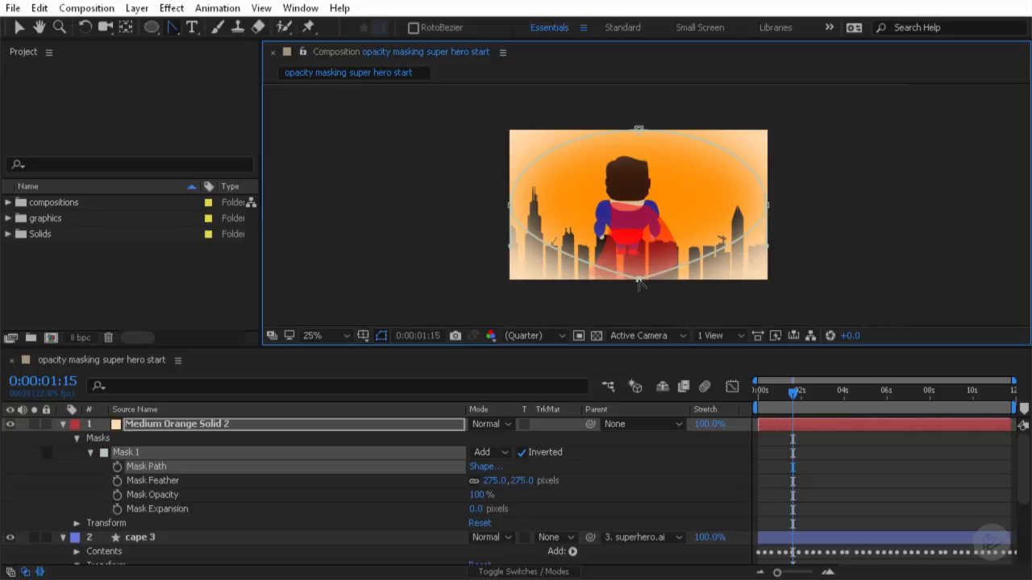
{"action": "left_click_drag", "start_coordinate": [638, 283], "coordinate": [783, 280]}
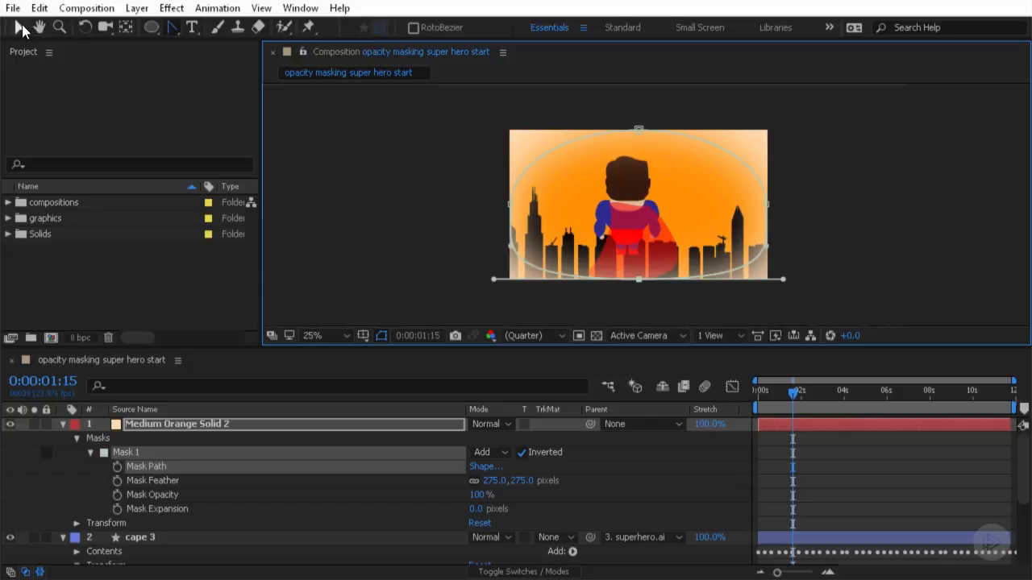
- Move the mask's bottom vertex slightly downward below the frame edge, then collapse the solid layer
{"action": "left_click", "coordinate": [21, 29]}
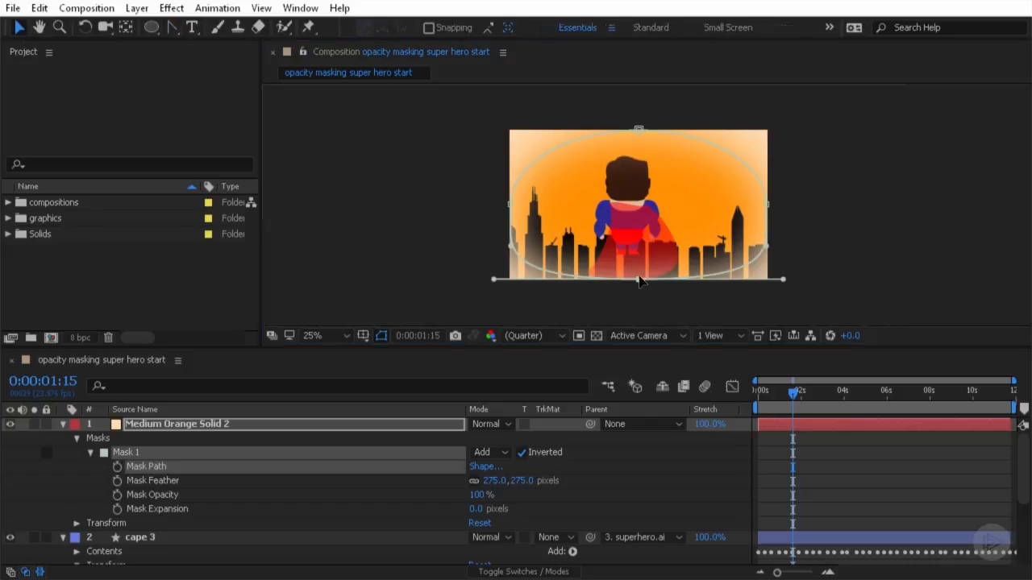
{"action": "left_click_drag", "start_coordinate": [637, 276], "coordinate": [644, 299]}
{"action": "left_click", "coordinate": [871, 243]}
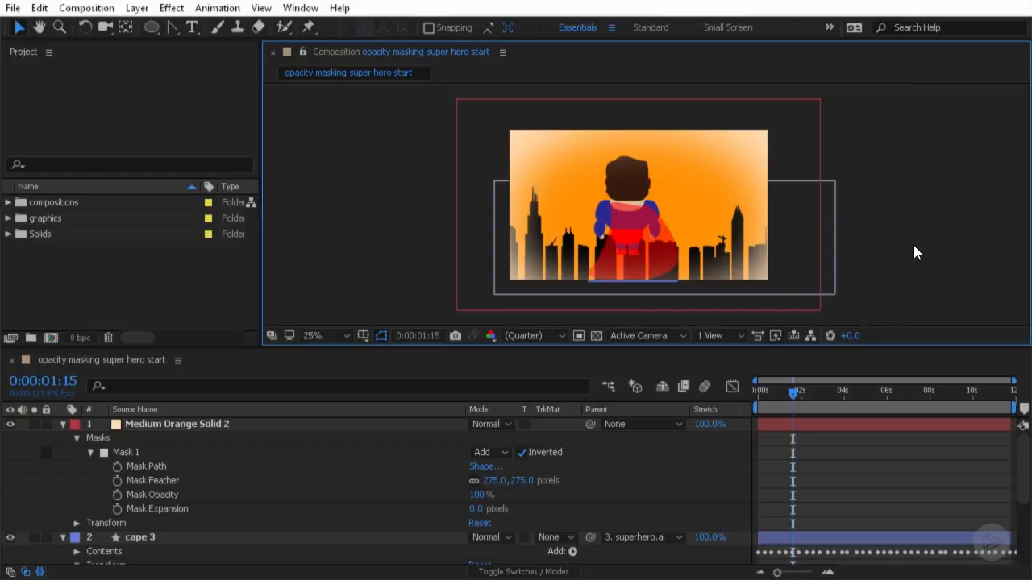
{"action": "left_click", "coordinate": [63, 424]}
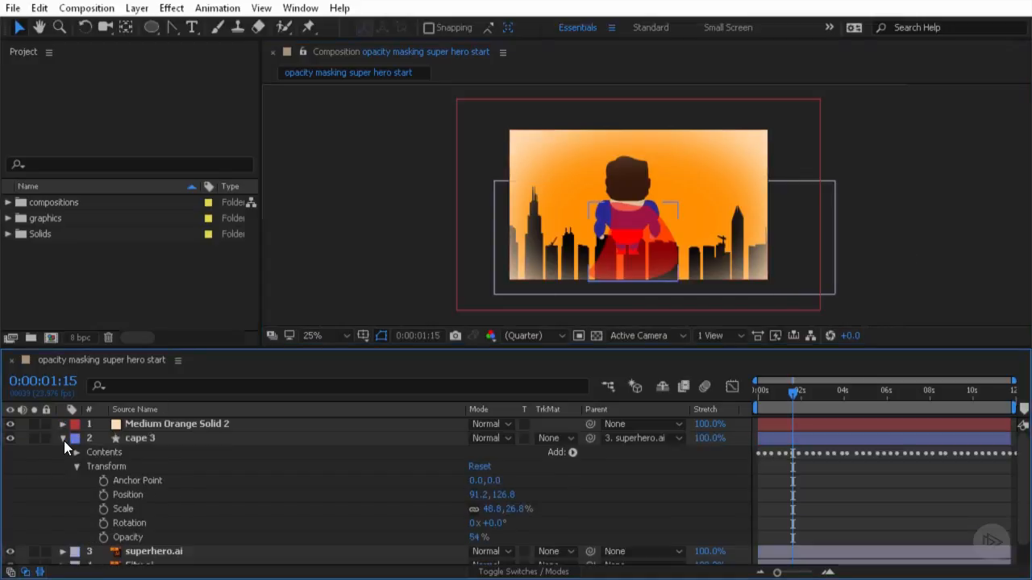
- Collapse the cape layer, select the City.ai layer, and draw a Pen mask around the crane on the left-side building
{"action": "left_click", "coordinate": [62, 439]}
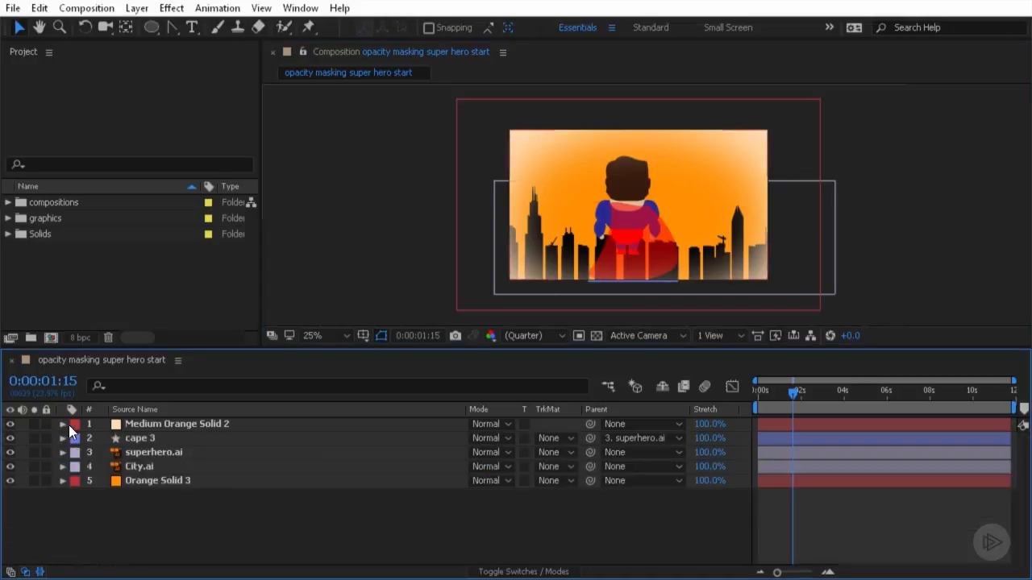
{"action": "left_click", "coordinate": [140, 467]}
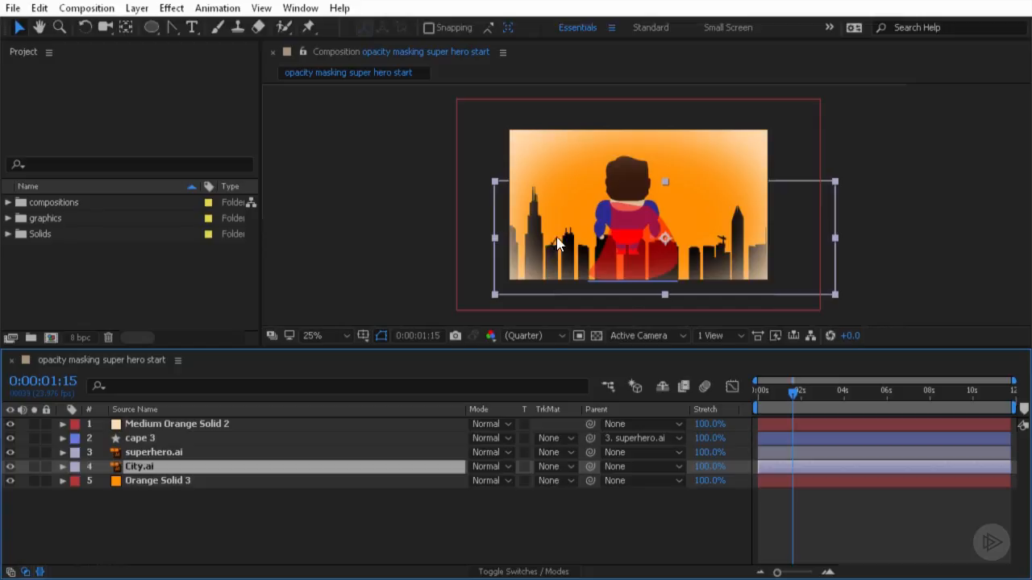
{"action": "key", "text": "period"}
{"action": "key", "text": "period"}
{"action": "key", "text": "period"}
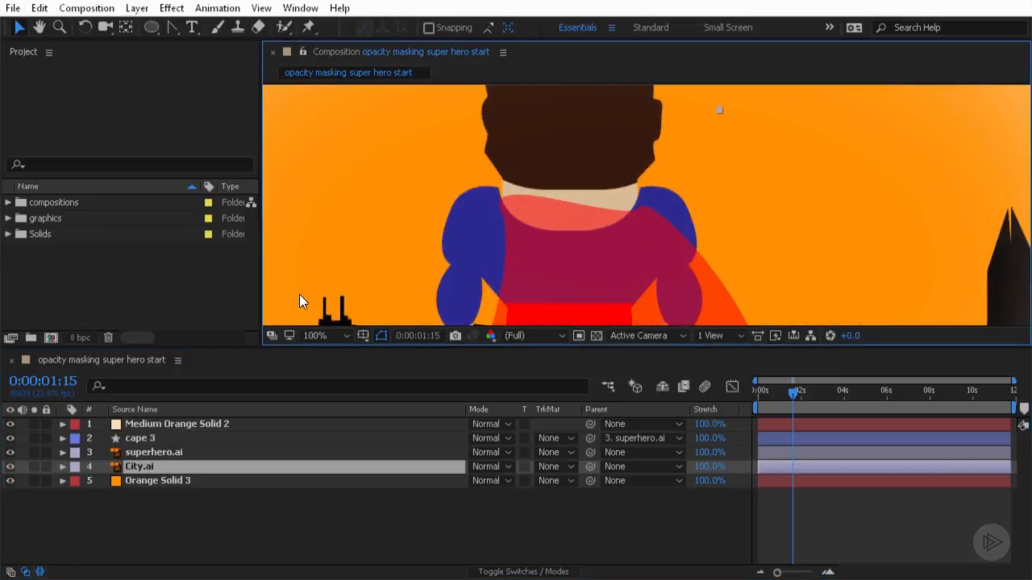
{"action": "key", "text": "h"}
{"action": "left_click_drag", "start_coordinate": [293, 303], "coordinate": [673, 137]}
{"action": "key", "text": "v"}
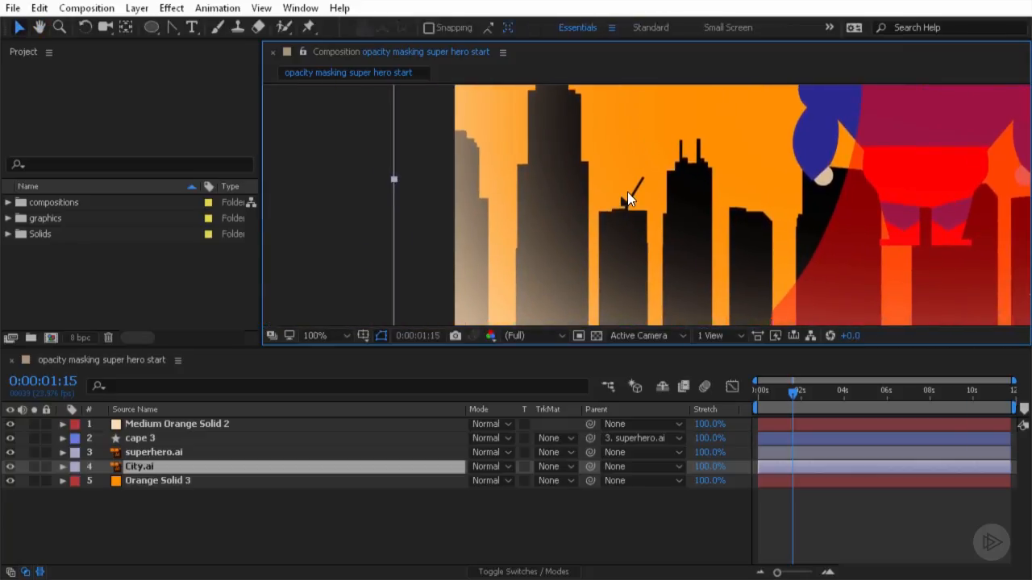
{"action": "scroll", "coordinate": [627, 191], "scroll_direction": "up", "scroll_amount": 1}
{"action": "scroll", "coordinate": [607, 150], "scroll_direction": "up", "scroll_amount": 1}
{"action": "scroll", "coordinate": [607, 150], "scroll_direction": "down", "scroll_amount": 1}
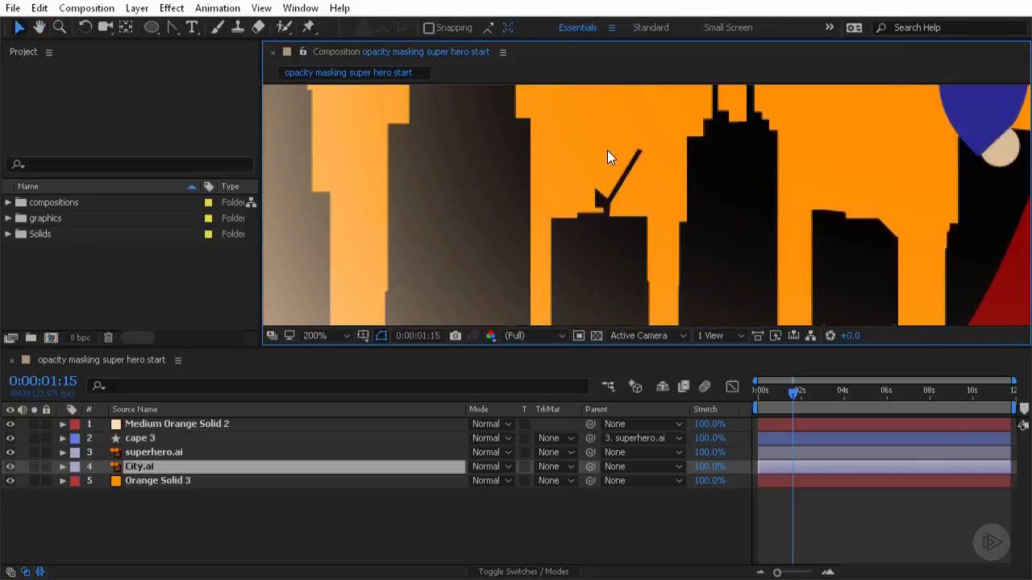
{"action": "key", "text": "space"}
{"action": "left_click_drag", "start_coordinate": [607, 150], "coordinate": [600, 176]}
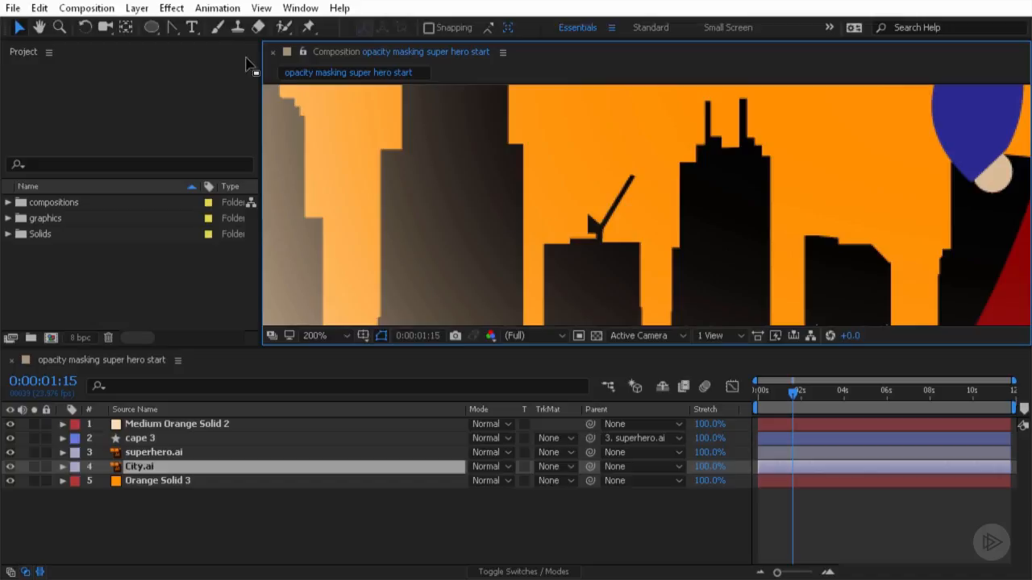
{"action": "left_click", "coordinate": [175, 26]}
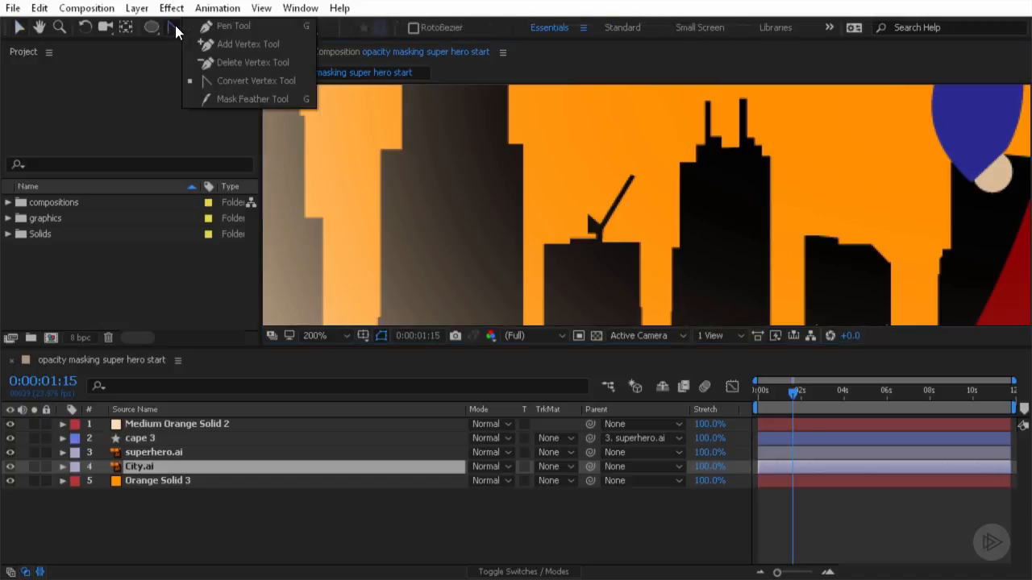
{"action": "left_click", "coordinate": [237, 26]}
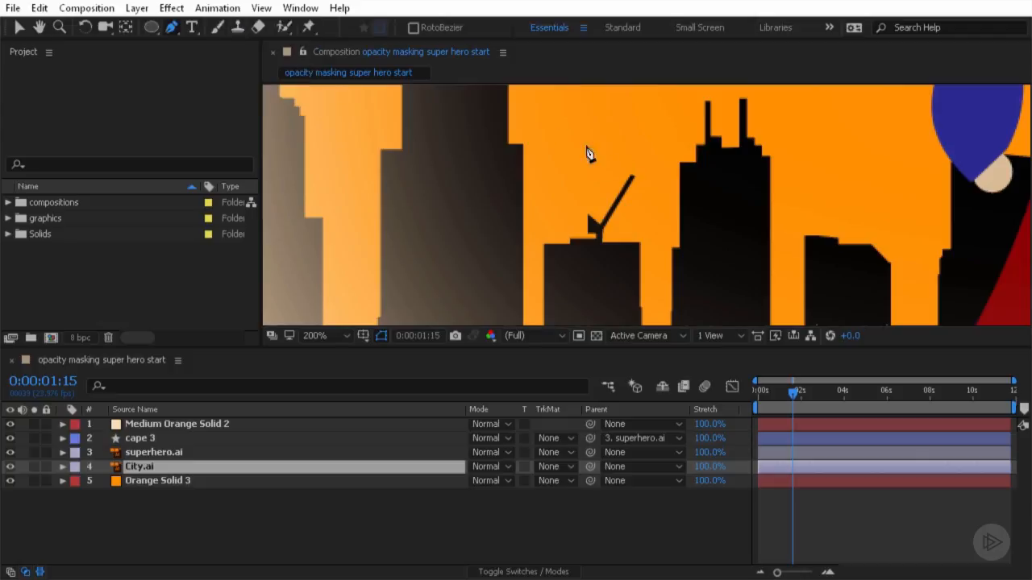
{"action": "left_click", "coordinate": [629, 157]}
{"action": "left_click", "coordinate": [596, 204]}
{"action": "left_click", "coordinate": [566, 204]}
{"action": "left_click", "coordinate": [561, 243]}
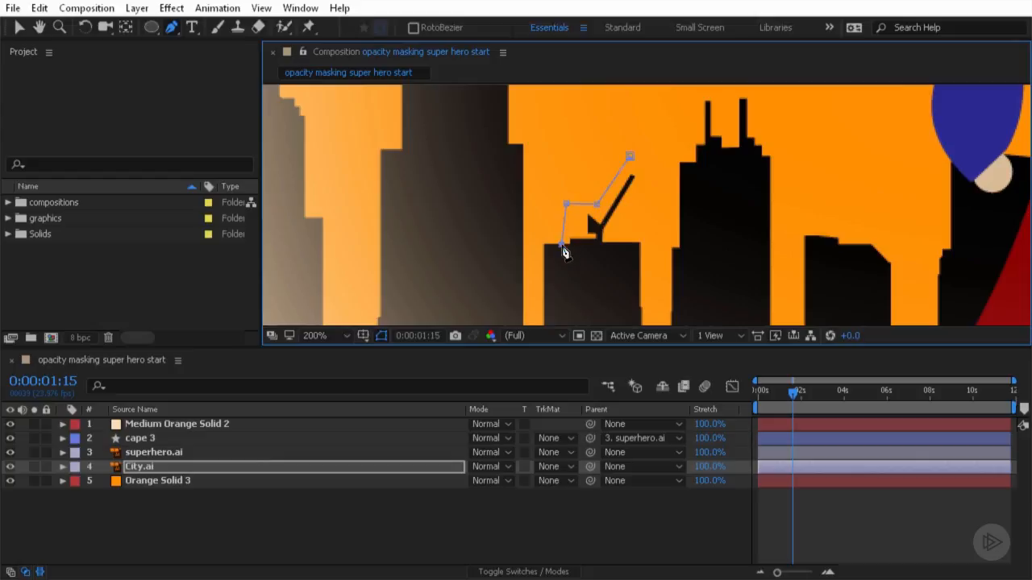
{"action": "left_click", "coordinate": [647, 240]}
{"action": "left_click", "coordinate": [657, 162]}
{"action": "left_click", "coordinate": [631, 156]}
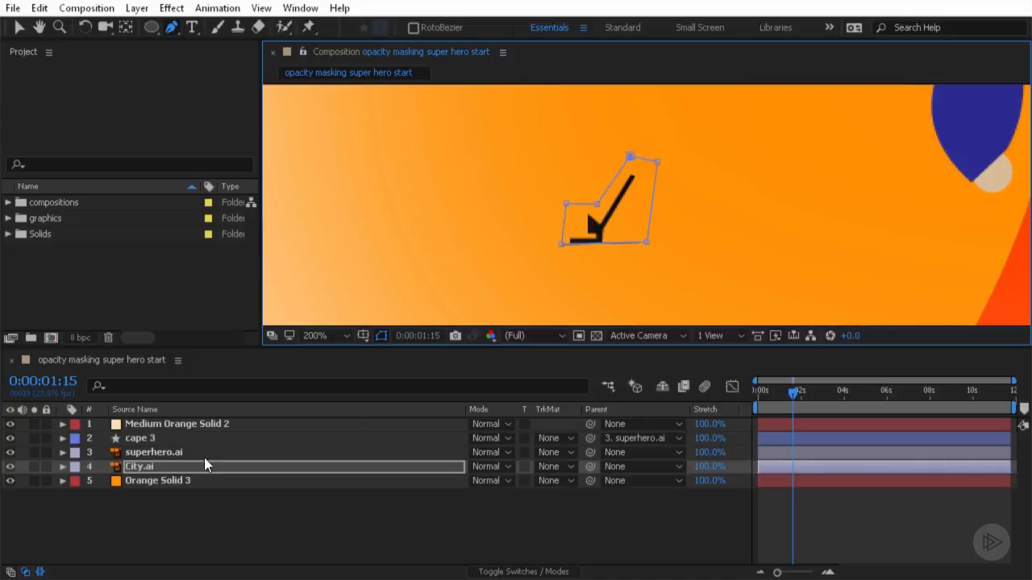
- Expand the City.ai layer's masks and turn on Inverted for Mask 1
{"action": "left_click", "coordinate": [63, 466]}
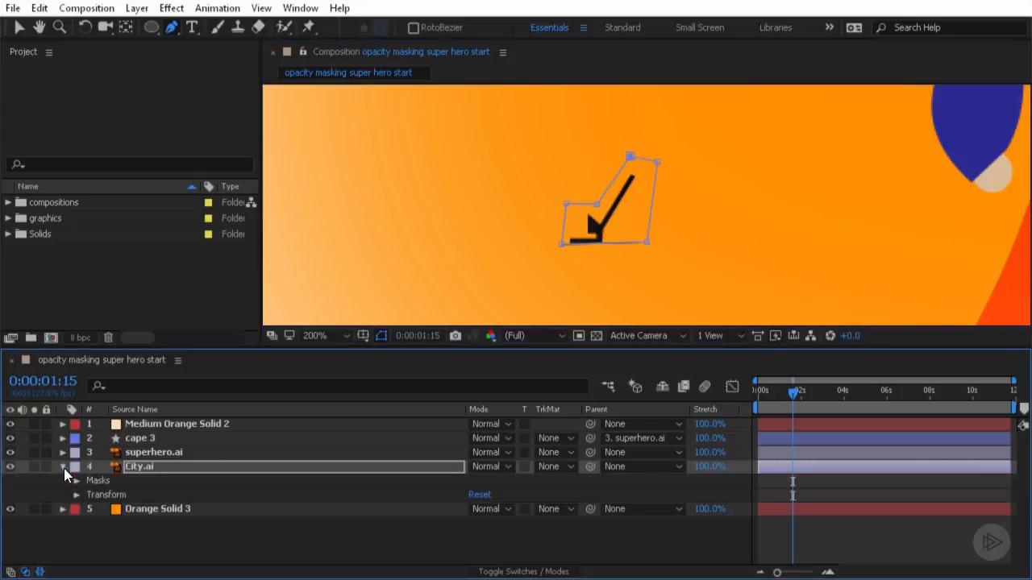
{"action": "left_click", "coordinate": [77, 482]}
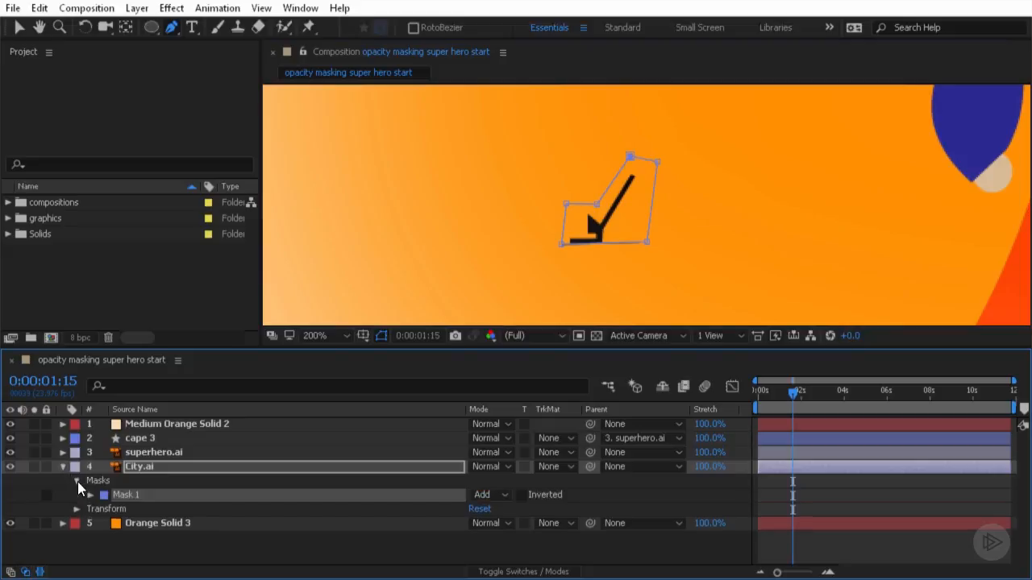
{"action": "left_click", "coordinate": [521, 495]}
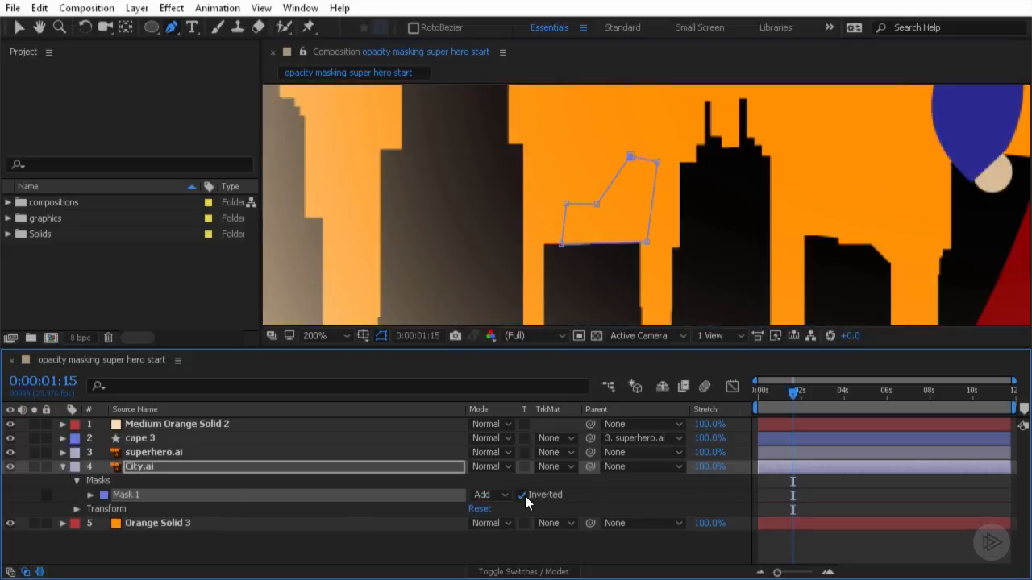
{"action": "left_click", "coordinate": [13, 27]}
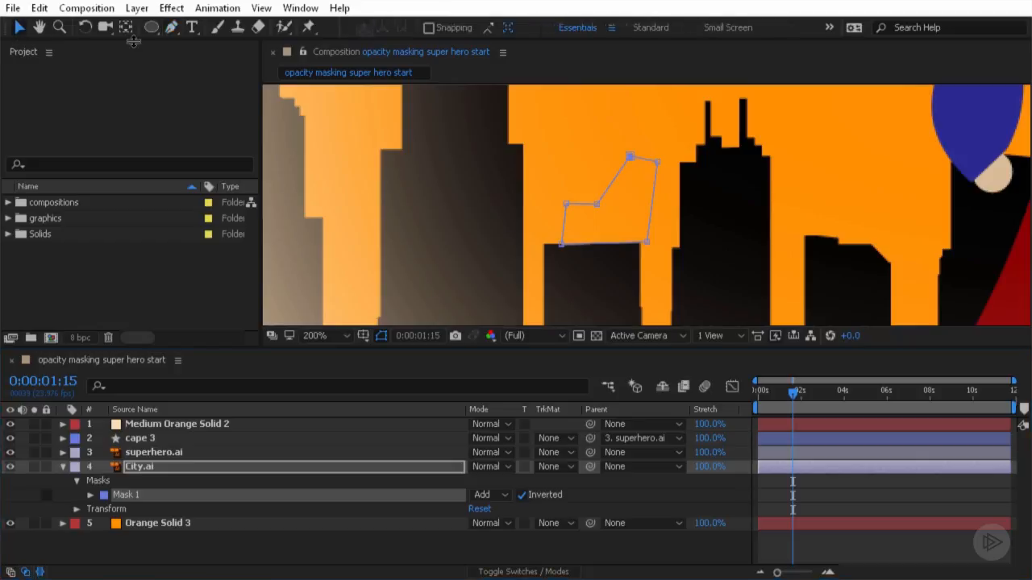
{"action": "left_click", "coordinate": [621, 135]}
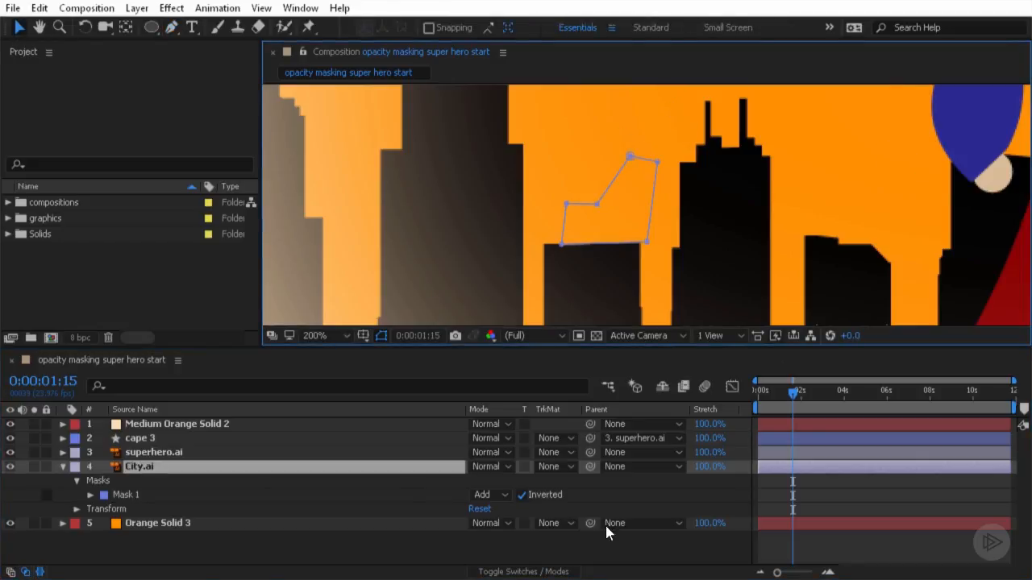
- Adjust Mask 1's lower vertices so its bottom edge aligns with the building's rooftop
{"action": "left_click", "coordinate": [241, 453]}
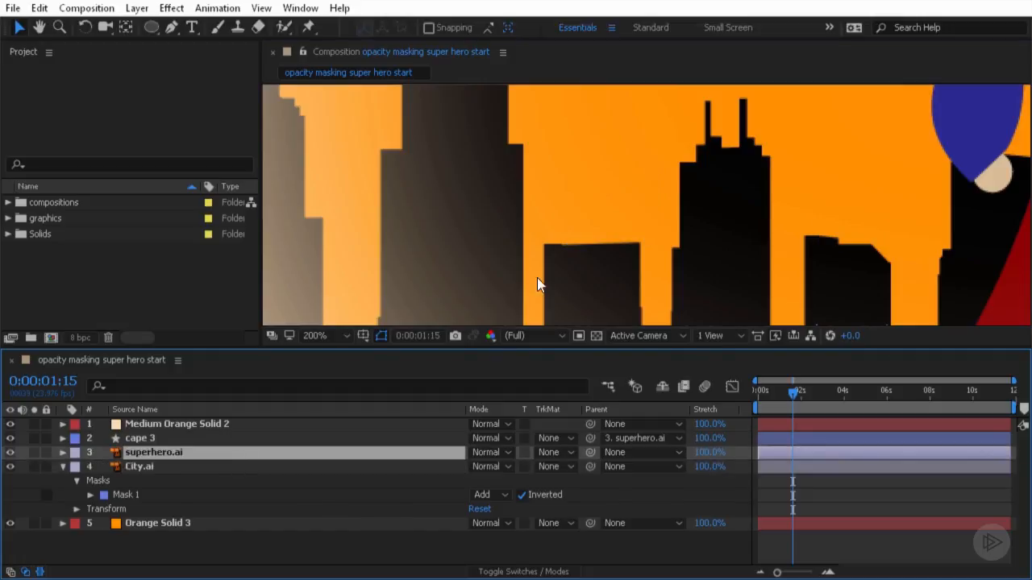
{"action": "key", "text": "period"}
{"action": "left_click_drag", "start_coordinate": [506, 279], "coordinate": [564, 162]}
{"action": "key", "text": "period"}
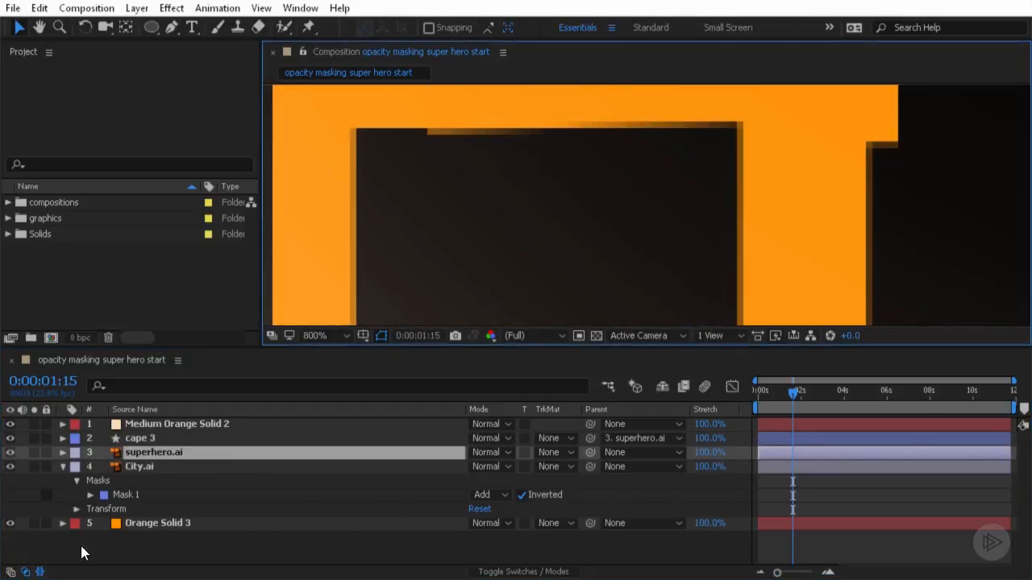
{"action": "left_click", "coordinate": [127, 495]}
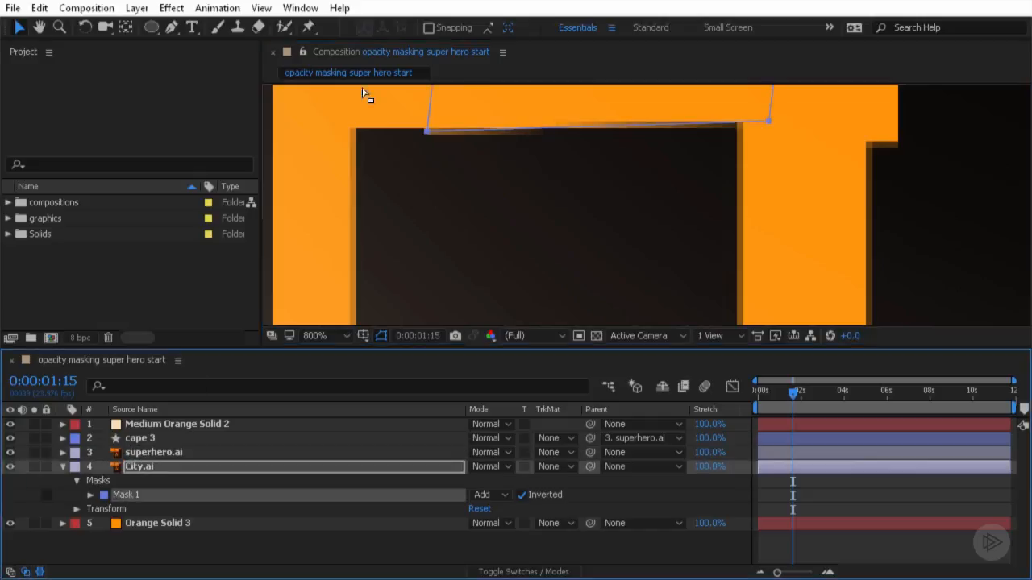
{"action": "left_click_drag", "start_coordinate": [429, 132], "coordinate": [350, 131]}
{"action": "mouse_move", "coordinate": [688, 122]}
{"action": "left_mouse_down"}
{"action": "mouse_move", "coordinate": [740, 128]}
{"action": "mouse_move", "coordinate": [699, 122]}
{"action": "left_mouse_up"}
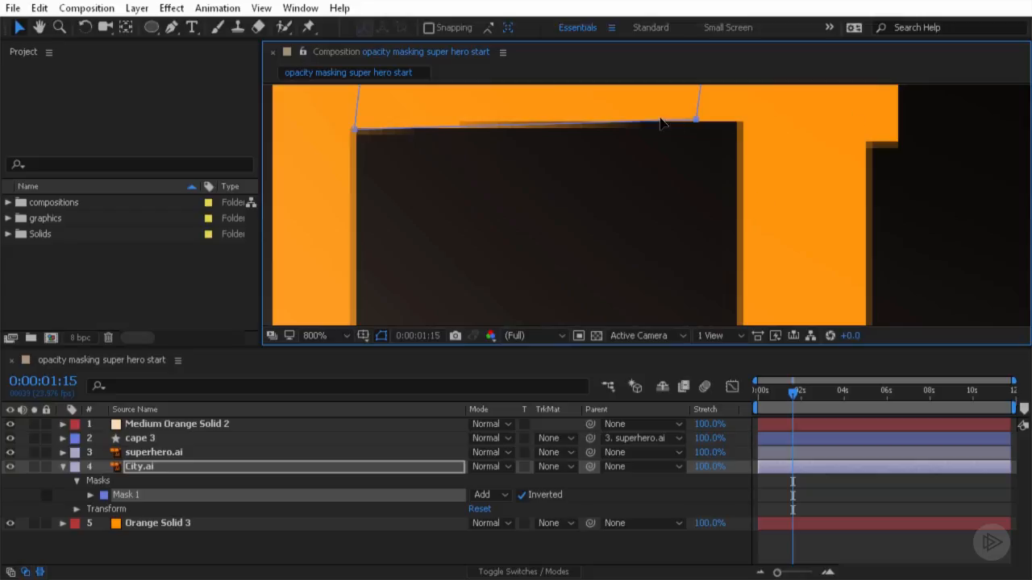
{"action": "left_click_drag", "start_coordinate": [698, 121], "coordinate": [760, 129]}
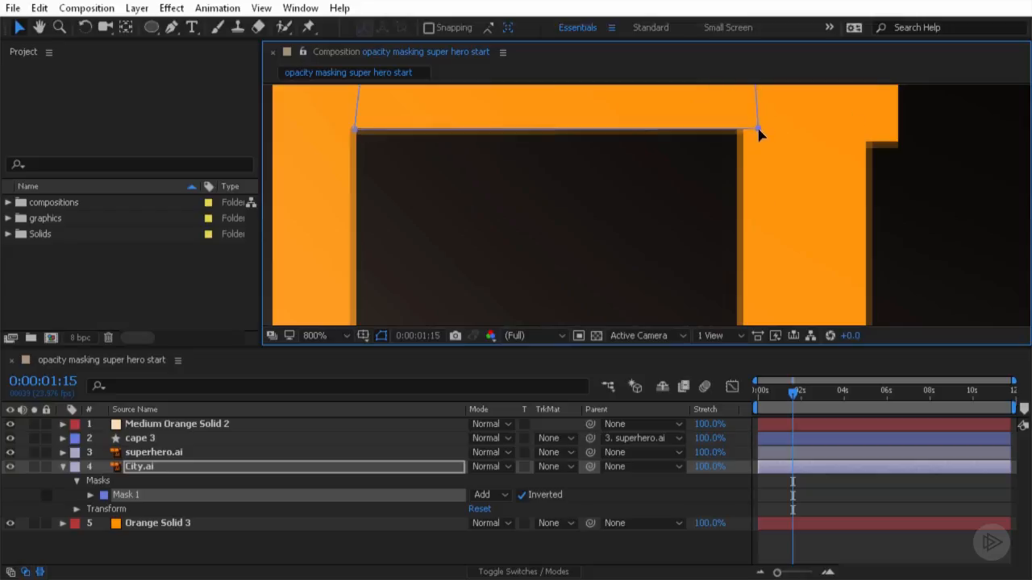
{"action": "left_click", "coordinate": [810, 242]}
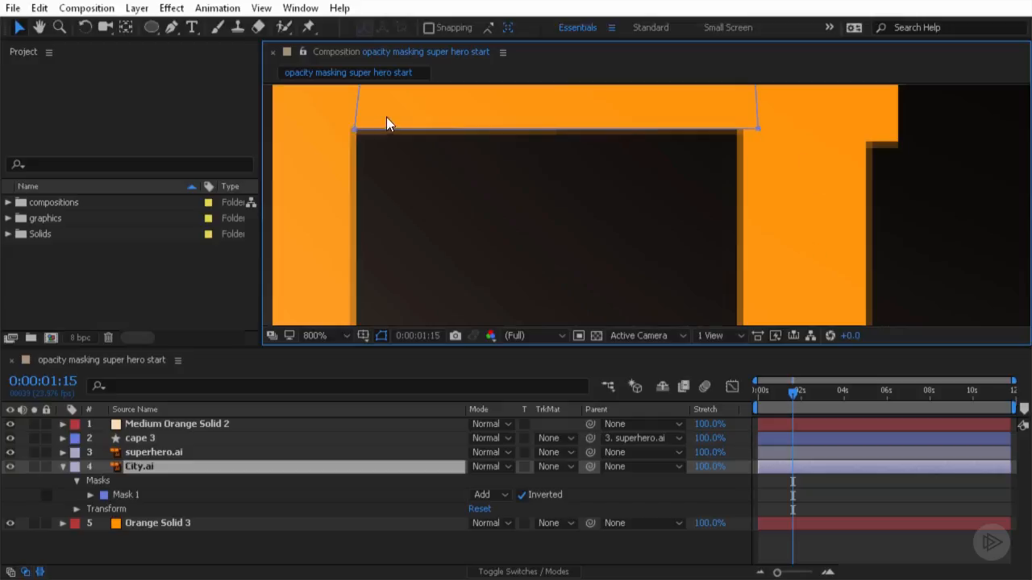
{"action": "scroll", "coordinate": [751, 178], "scroll_direction": "down", "scroll_amount": 8}
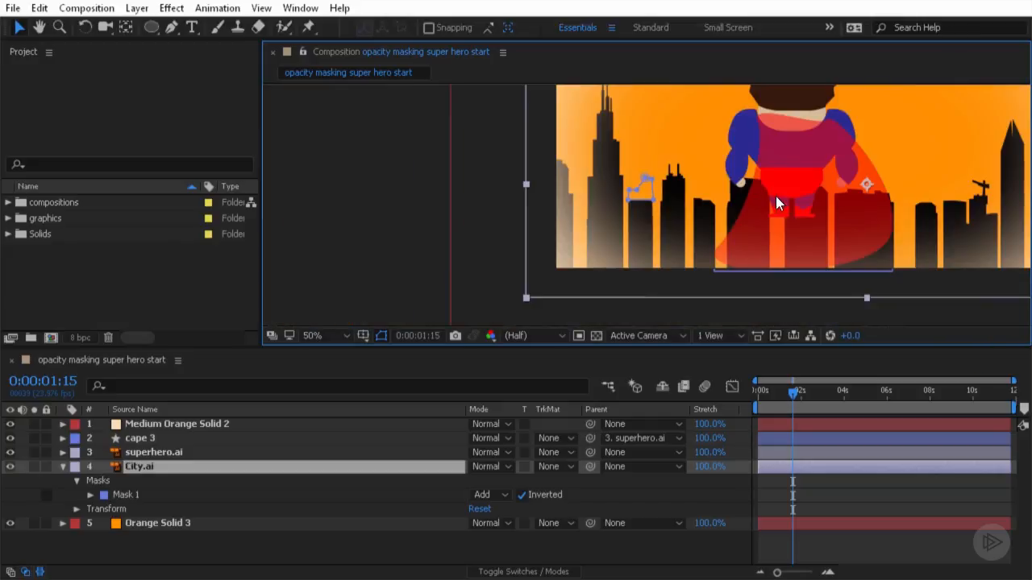
{"action": "left_click", "coordinate": [153, 424]}
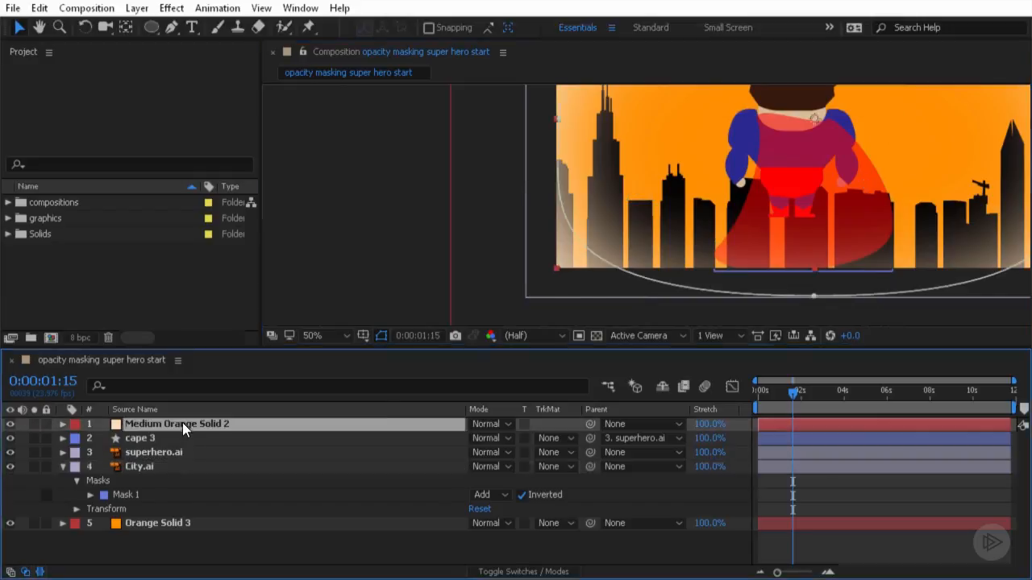
{"action": "scroll", "coordinate": [877, 148], "scroll_direction": "down", "scroll_amount": 2}
{"action": "left_click", "coordinate": [524, 216]}
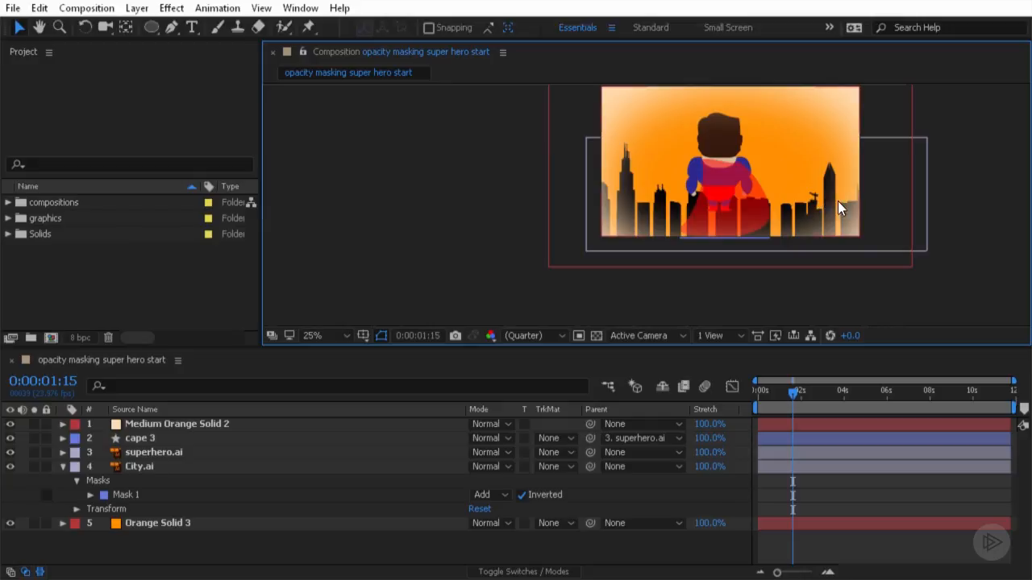
- Draw a second Pen mask on the City.ai layer around the crane atop the right-side building, curving its top edge
{"action": "scroll", "coordinate": [839, 201], "scroll_direction": "up", "scroll_amount": 6}
{"action": "scroll", "coordinate": [888, 199], "scroll_direction": "down", "scroll_amount": 4}
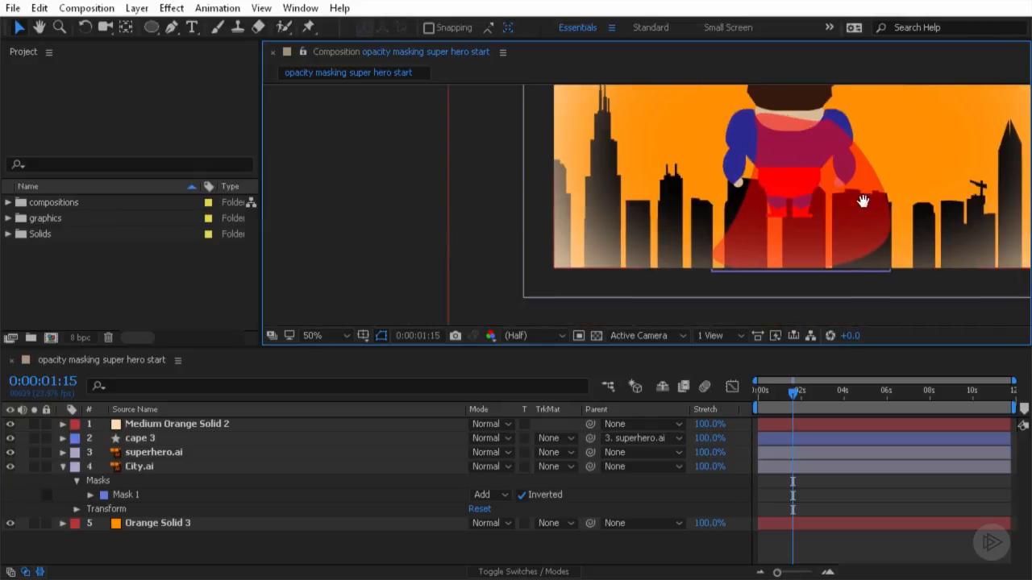
{"action": "left_click_drag", "start_coordinate": [887, 199], "coordinate": [610, 224]}
{"action": "scroll", "coordinate": [697, 221], "scroll_direction": "up", "scroll_amount": 2}
{"action": "left_click_drag", "start_coordinate": [825, 225], "coordinate": [601, 137]}
{"action": "key", "text": "v"}
{"action": "left_click", "coordinate": [139, 466]}
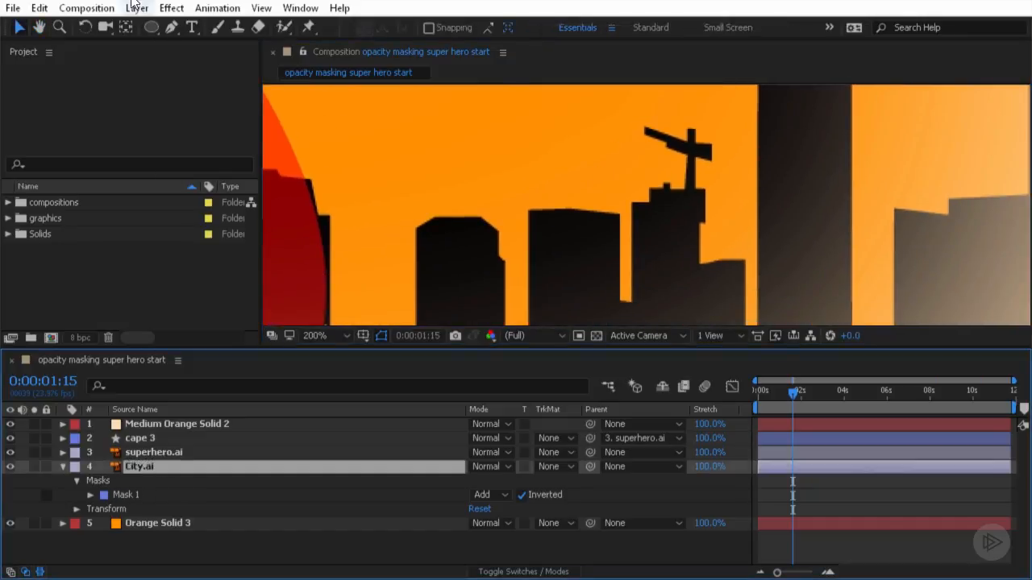
{"action": "left_click", "coordinate": [176, 24]}
{"action": "left_click_drag", "start_coordinate": [178, 22], "coordinate": [217, 28]}
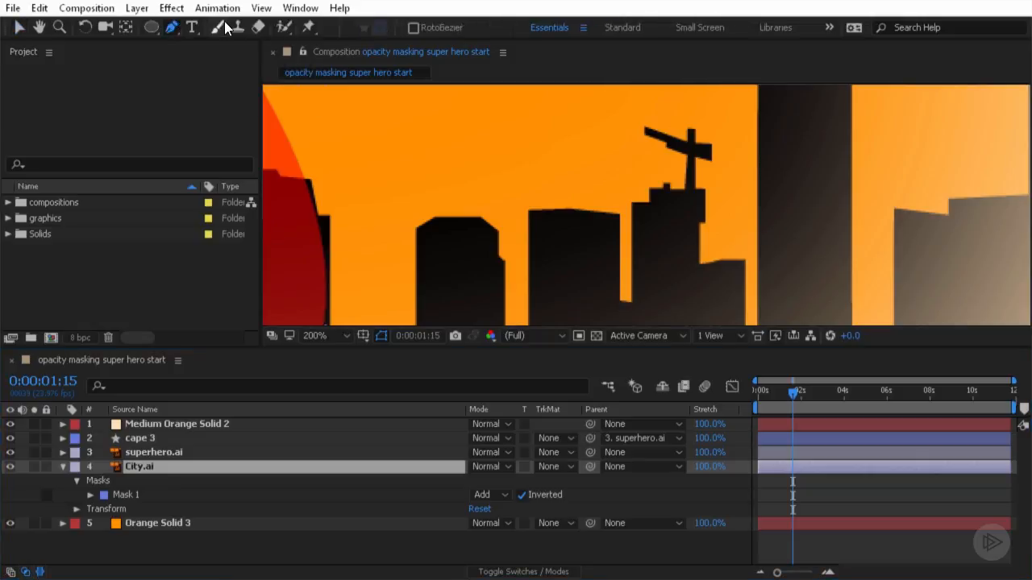
{"action": "left_click", "coordinate": [623, 206]}
{"action": "left_click", "coordinate": [723, 206]}
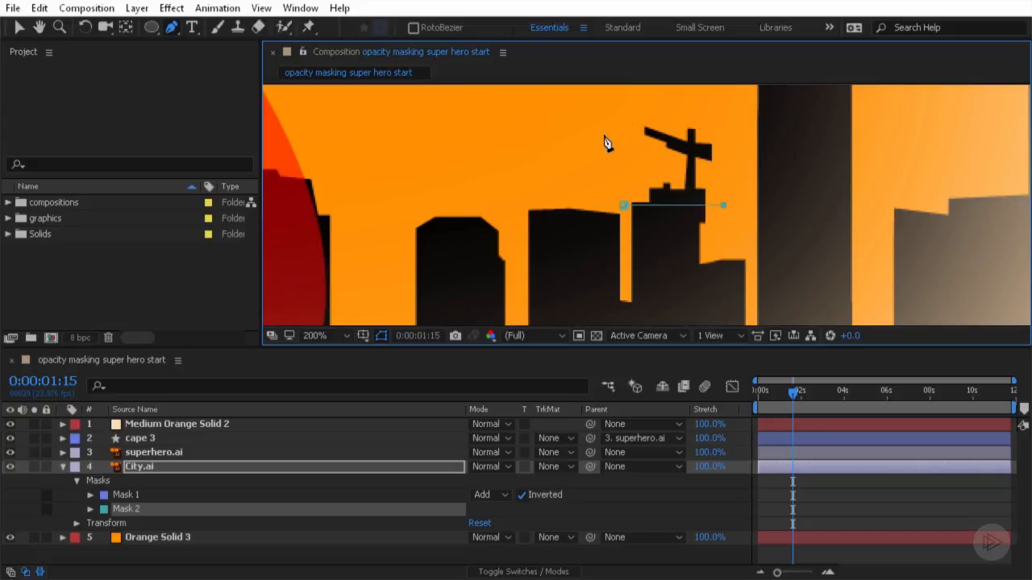
{"action": "left_click", "coordinate": [637, 103]}
{"action": "left_click_drag", "start_coordinate": [634, 106], "coordinate": [509, 118]}
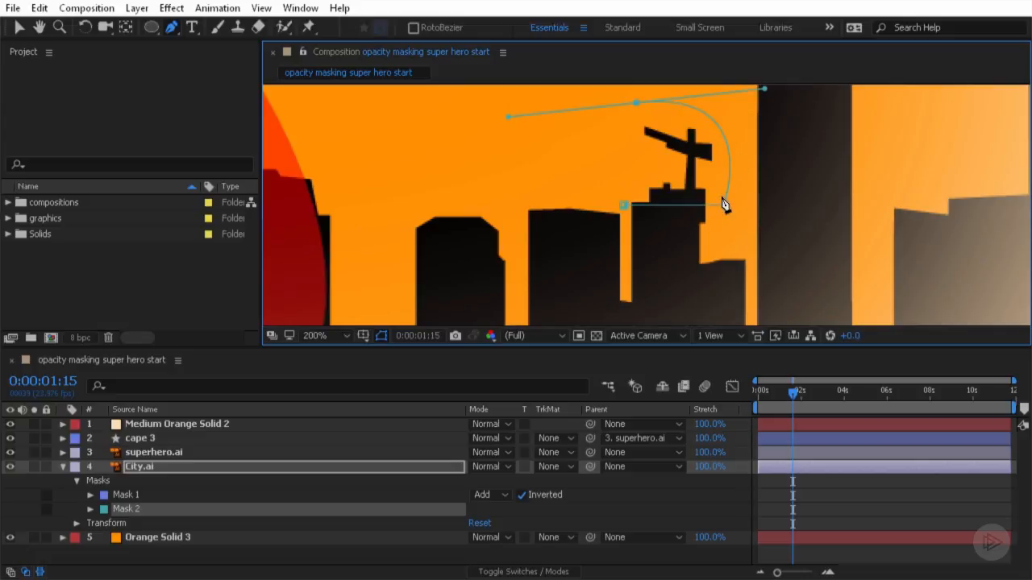
{"action": "left_click", "coordinate": [627, 208]}
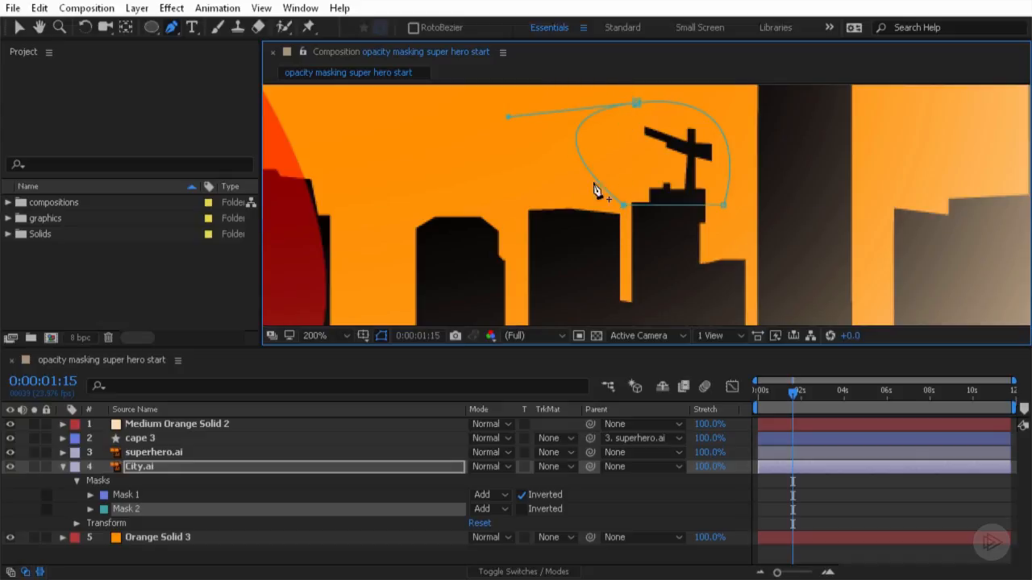
{"action": "left_click", "coordinate": [636, 103]}
{"action": "mouse_move", "coordinate": [508, 117]}
{"action": "left_mouse_down"}
{"action": "mouse_move", "coordinate": [578, 111]}
{"action": "mouse_move", "coordinate": [482, 129]}
{"action": "mouse_move", "coordinate": [502, 124]}
{"action": "mouse_move", "coordinate": [512, 103]}
{"action": "mouse_move", "coordinate": [516, 127]}
{"action": "left_mouse_up"}
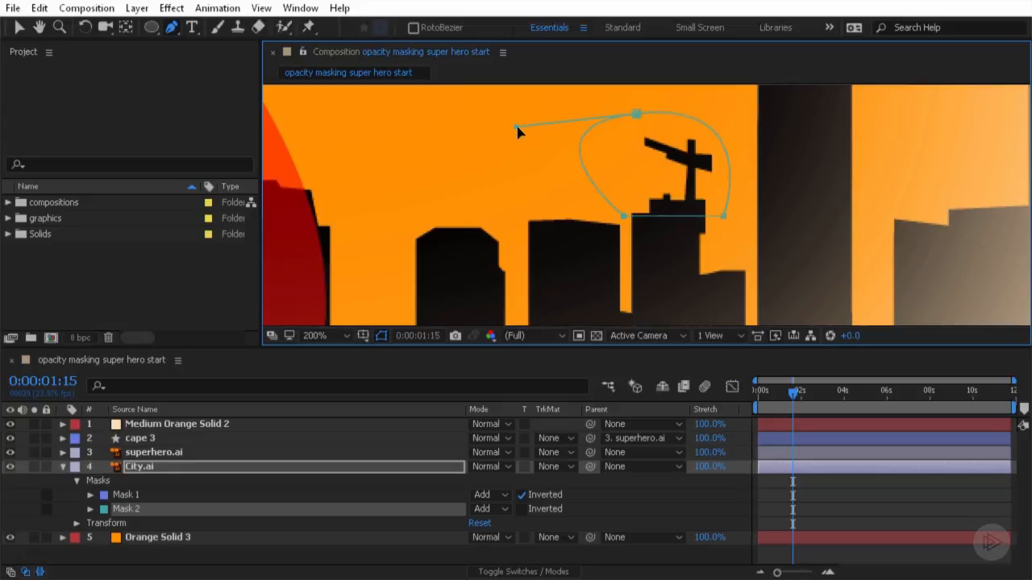
{"action": "left_click_drag", "start_coordinate": [520, 129], "coordinate": [625, 165]}
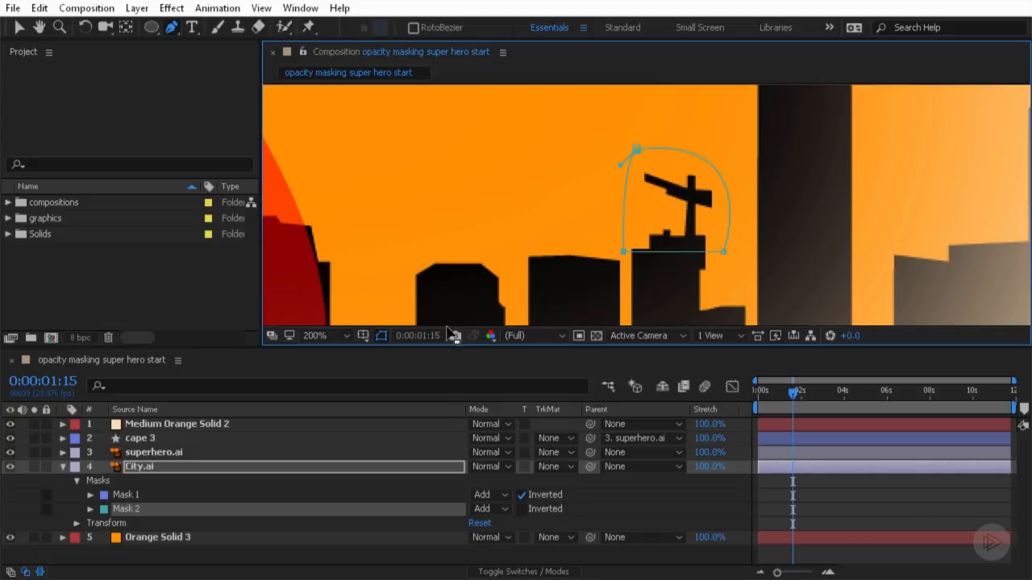
- Turn off Inverted for both City.ai masks
{"action": "scroll", "coordinate": [479, 169], "scroll_direction": "down", "scroll_amount": 4}
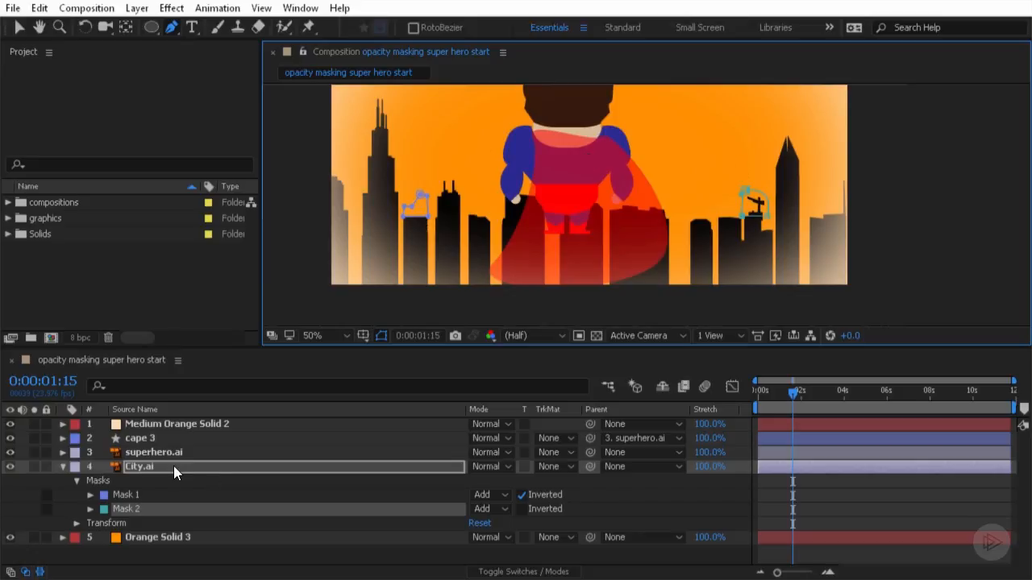
{"action": "left_click", "coordinate": [523, 508]}
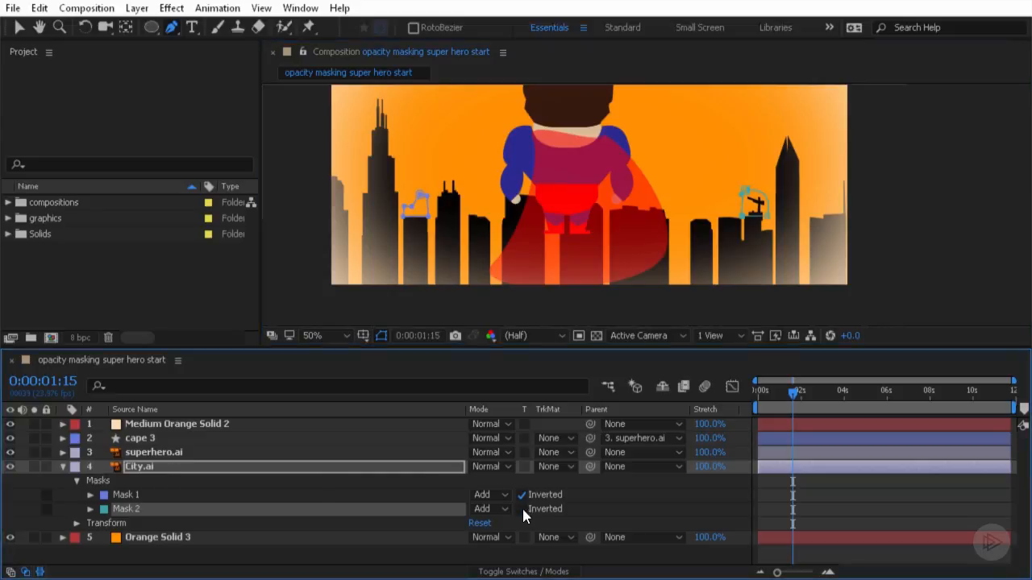
{"action": "left_click", "coordinate": [521, 508]}
{"action": "left_click", "coordinate": [522, 508]}
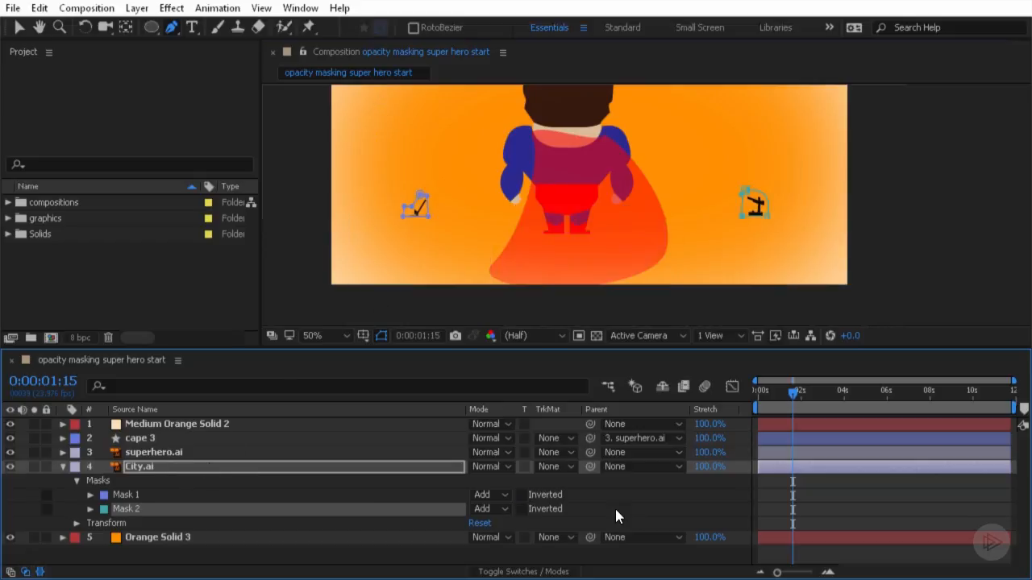
- Set the mode of both Mask 1 and Mask 2 to Subtract
{"action": "left_click", "coordinate": [493, 496]}
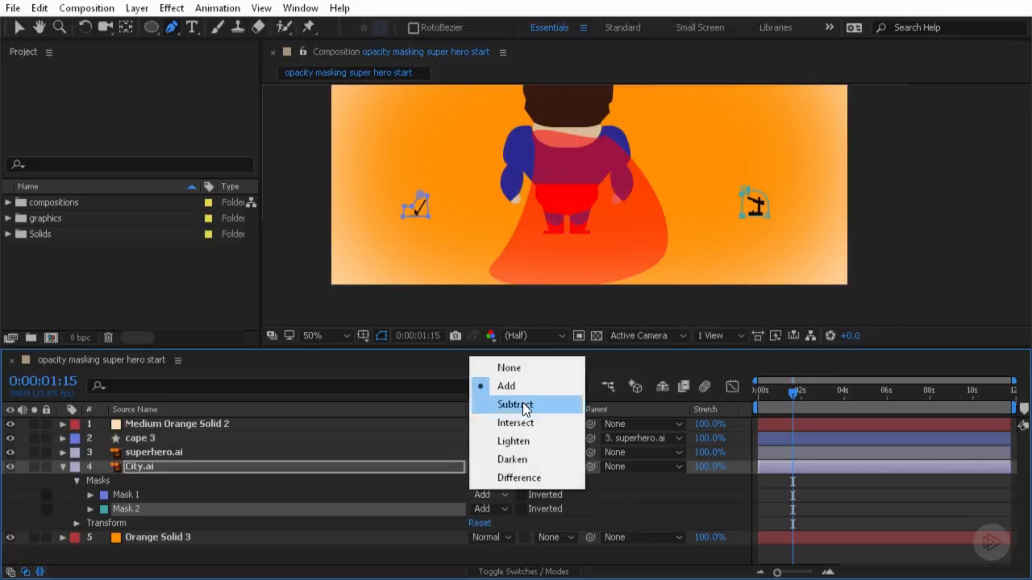
{"action": "left_click", "coordinate": [522, 405]}
{"action": "left_click", "coordinate": [495, 509]}
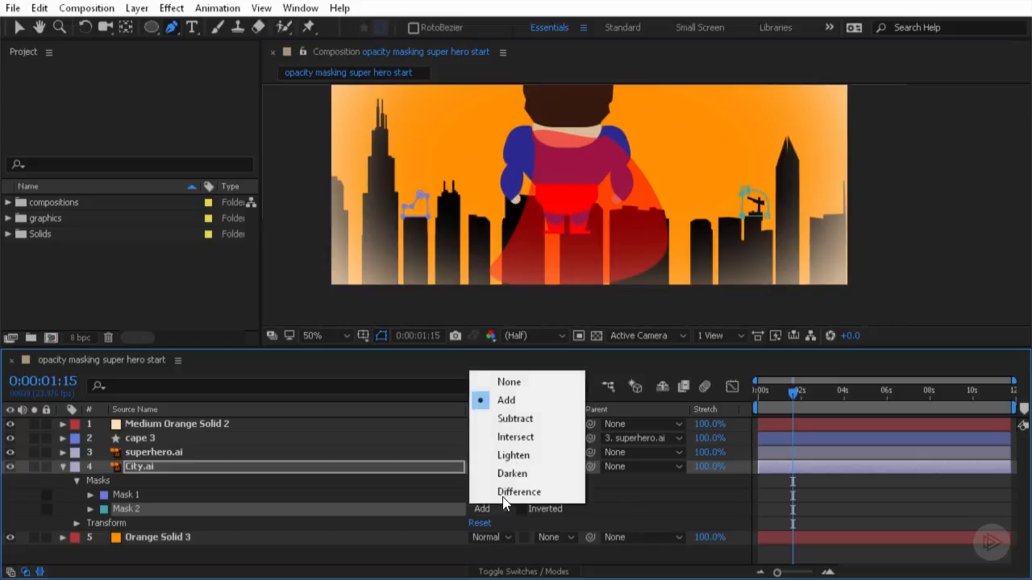
{"action": "left_click", "coordinate": [517, 416]}
{"action": "left_click", "coordinate": [636, 505]}
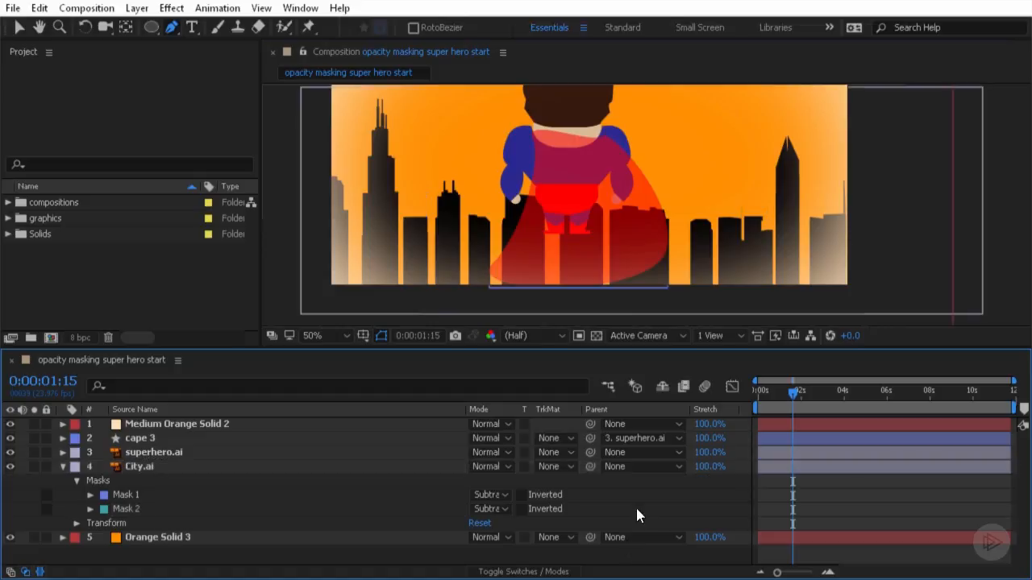